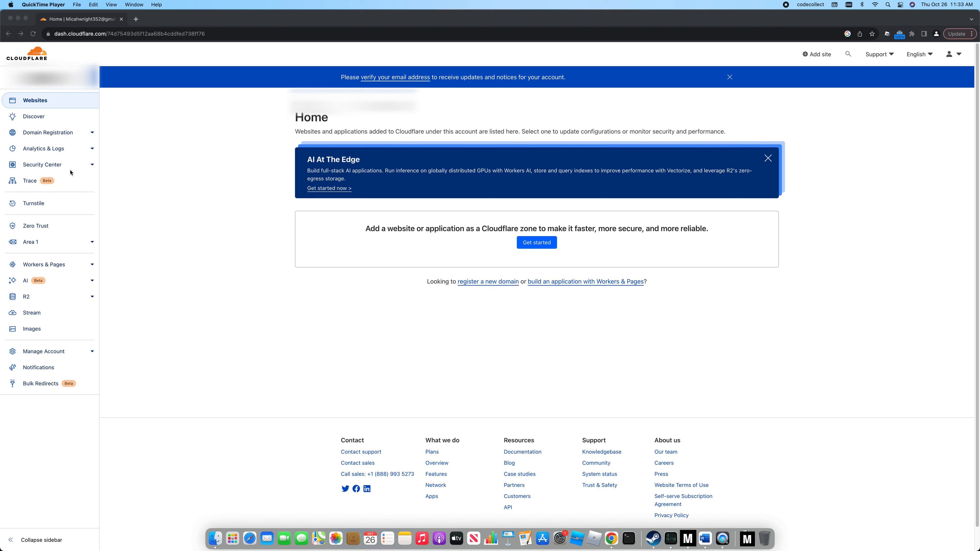
- Open the DNS Locations page of the Zero Trust Gateway
click(74, 216)
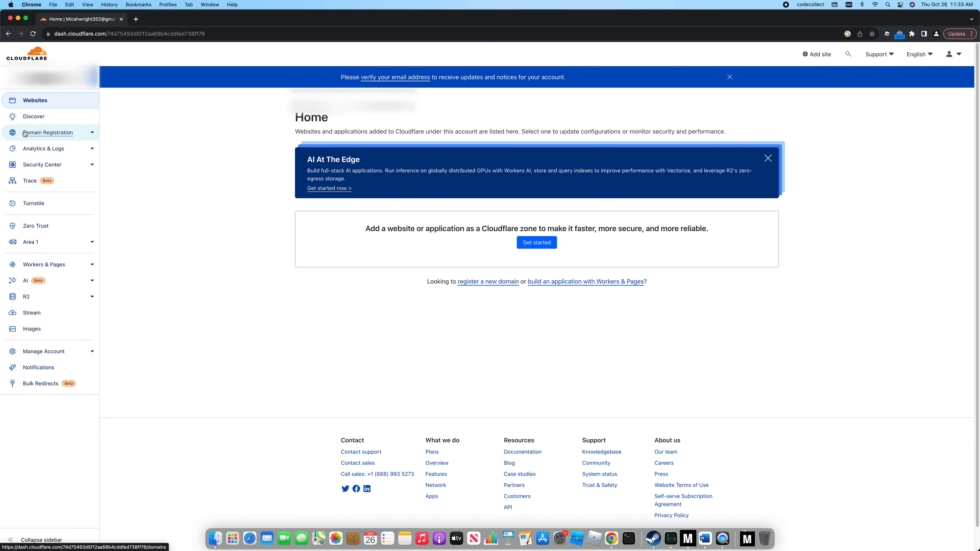
click(52, 106)
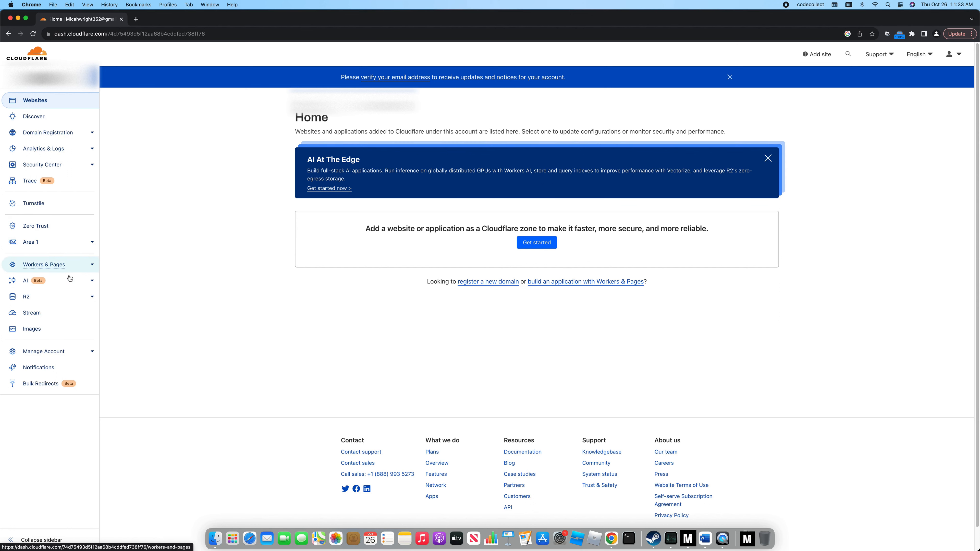
click(63, 229)
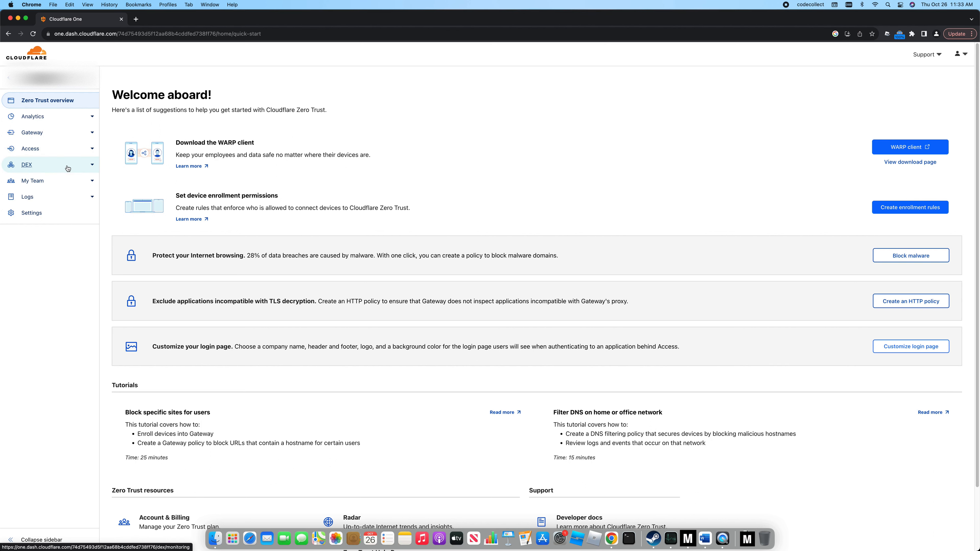
click(59, 136)
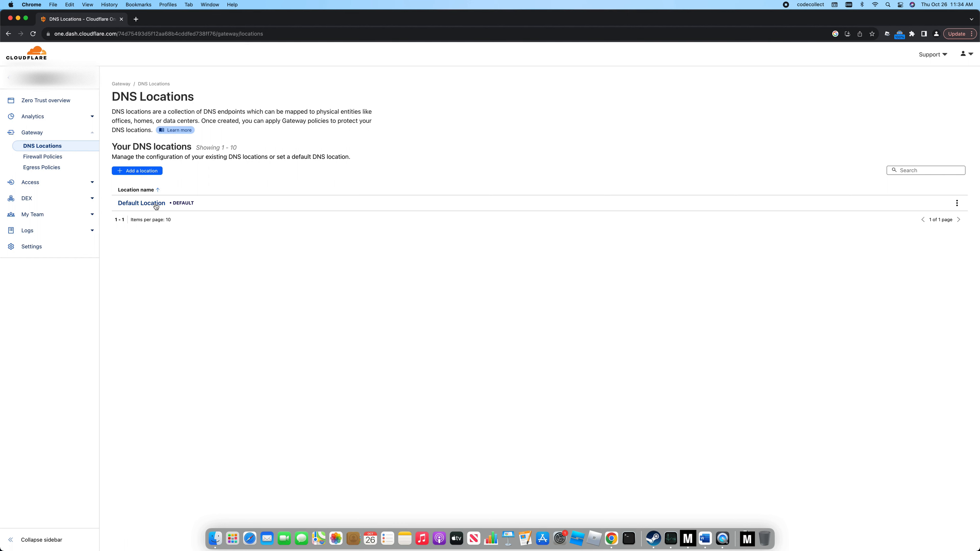
- Add a DNS location named "My computer", leaving the source IPv4 address and default location options unset
click(131, 172)
click(158, 175)
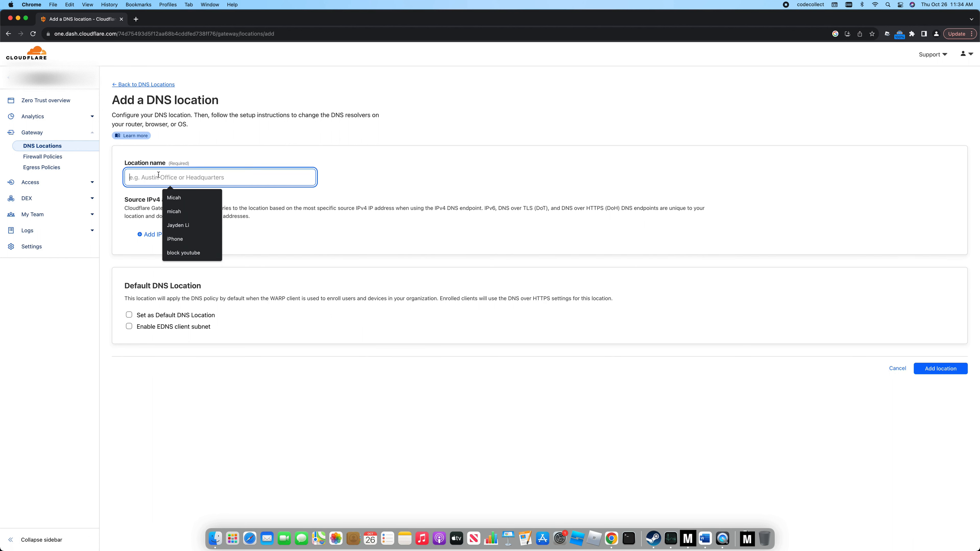
text(M)
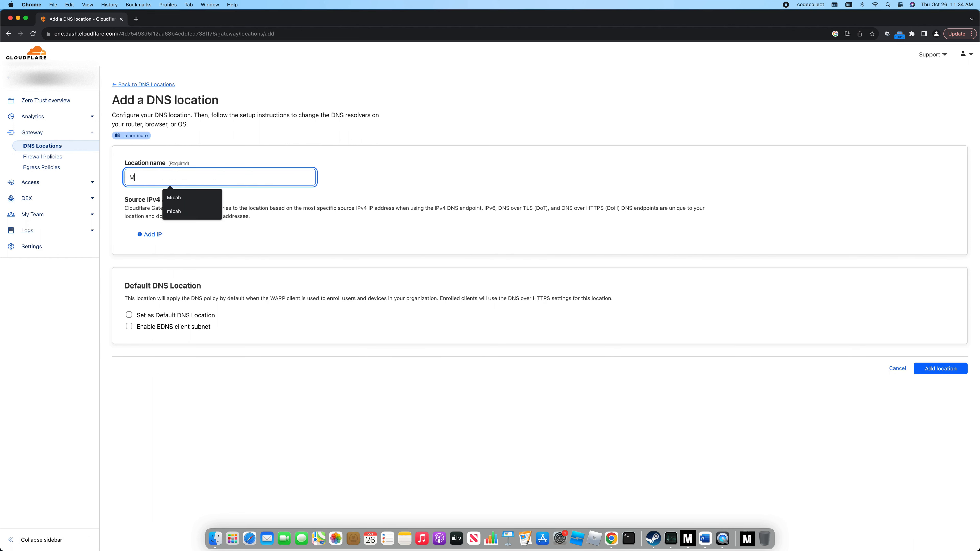
text(y computer)
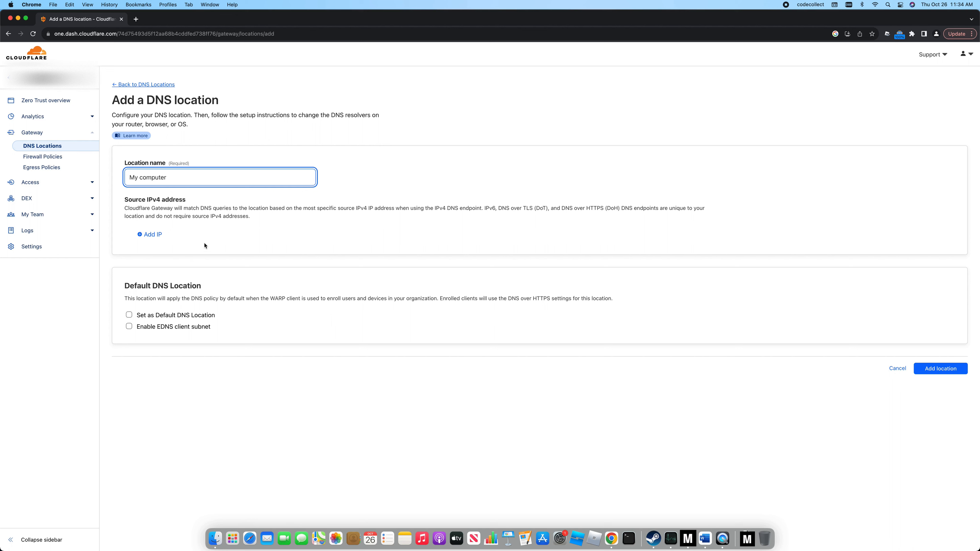
click(937, 373)
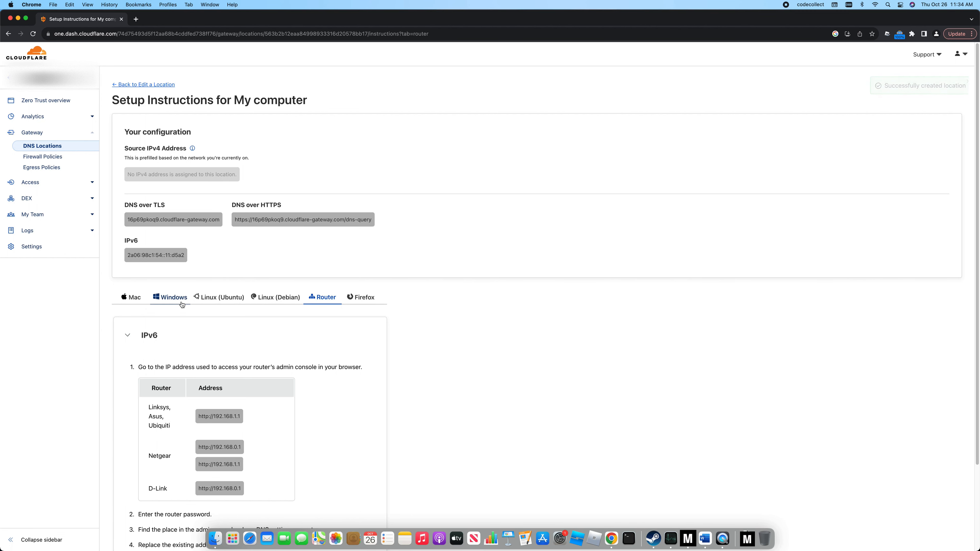
- Compare the Mac and Windows setup instructions for the "My computer" location and leave the Mac ones shown
scroll(178, 309, down, 5)
scroll(209, 309, up, 5)
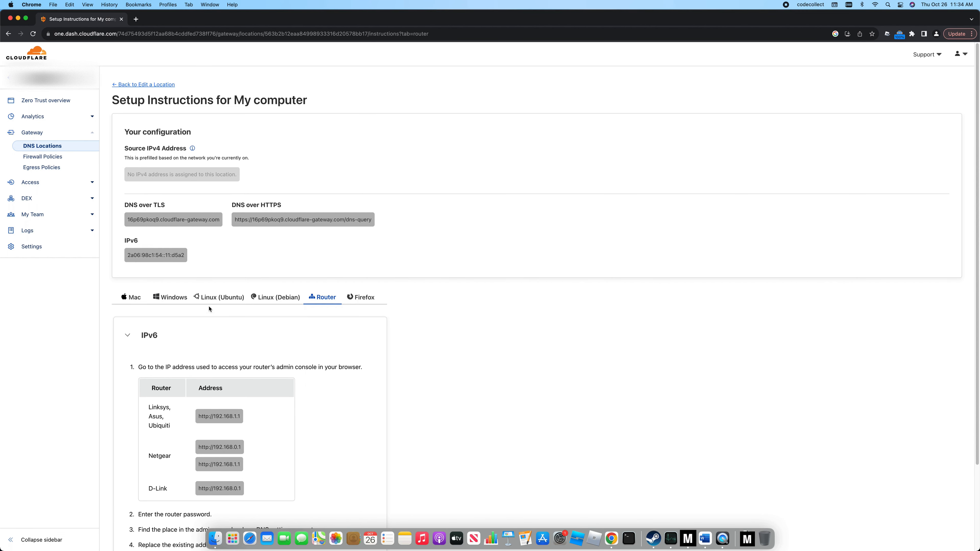
click(132, 303)
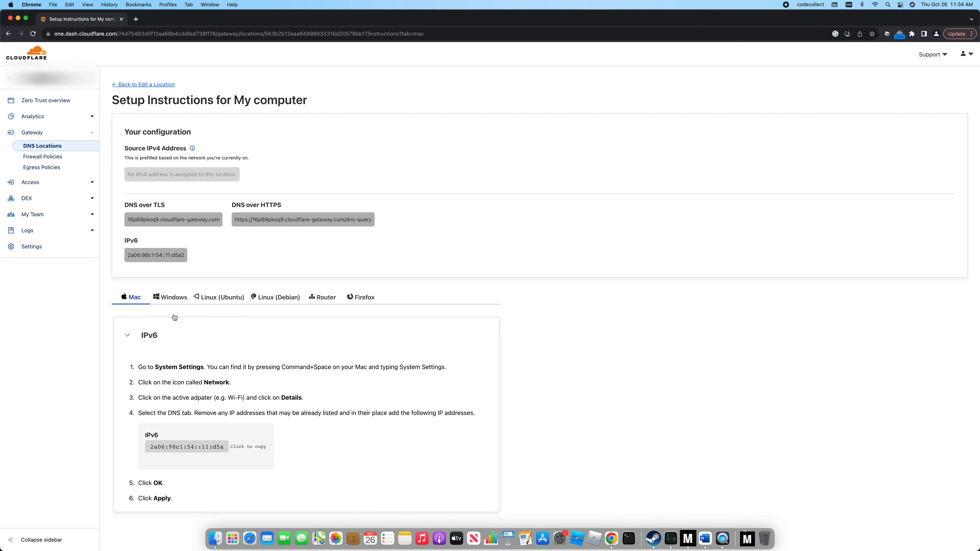
click(172, 300)
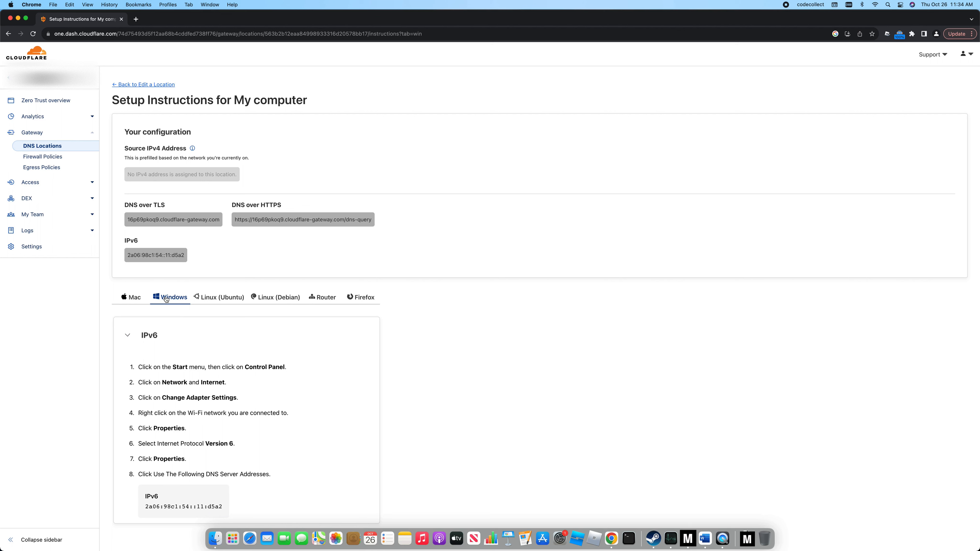
click(133, 300)
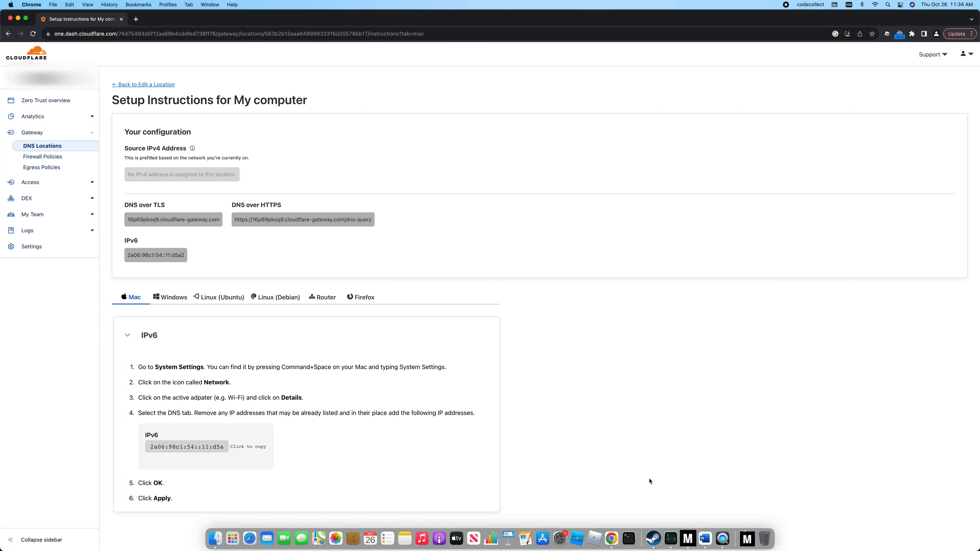
- Open the Wi-Fi connection's DNS server settings in the Mac's Network preferences
key(super+space)
text(network)
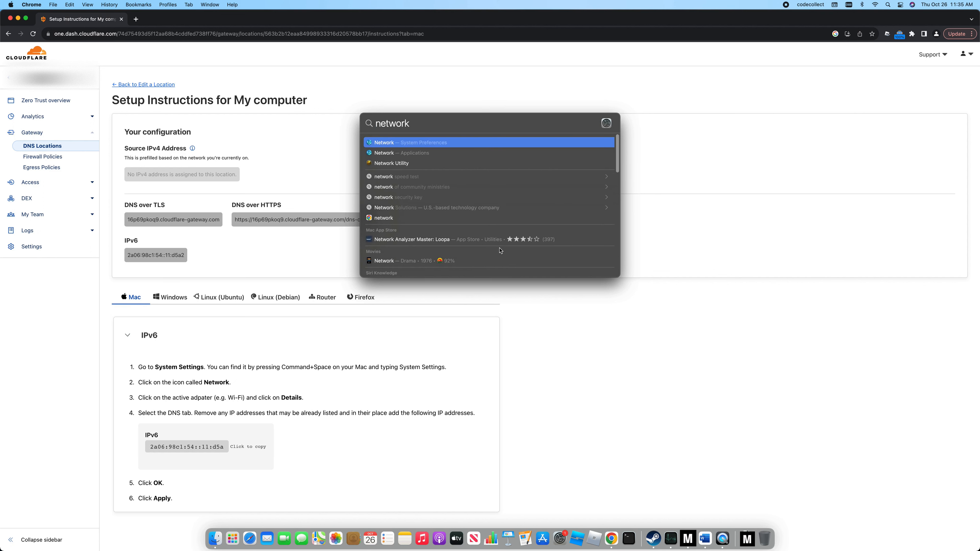
key(Return)
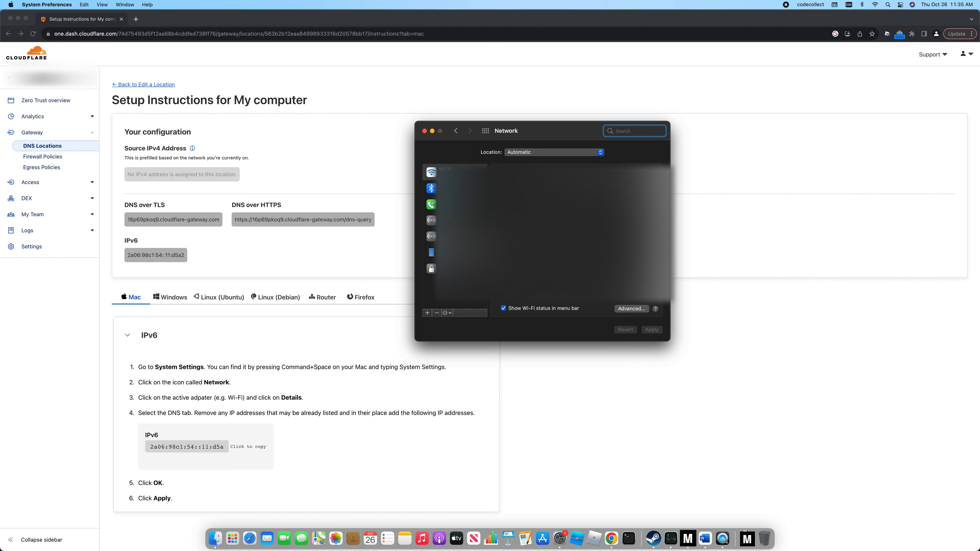
click(631, 309)
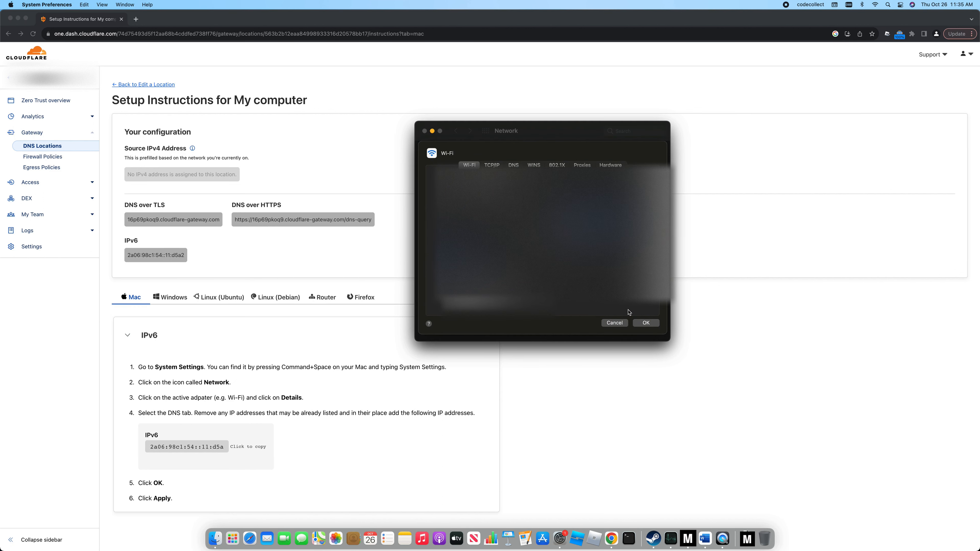
click(514, 165)
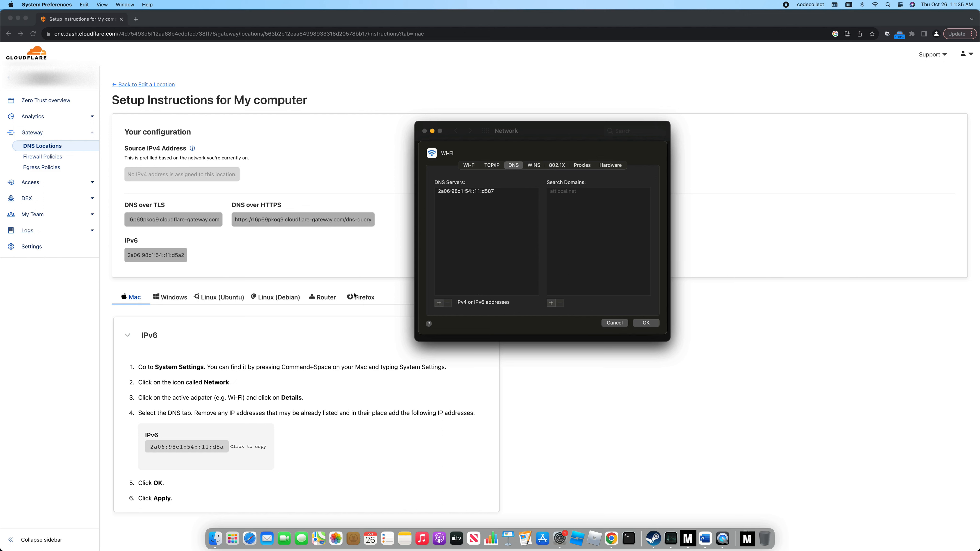
- Remove the existing IPv6 address from the Wi-Fi DNS server list
click(439, 303)
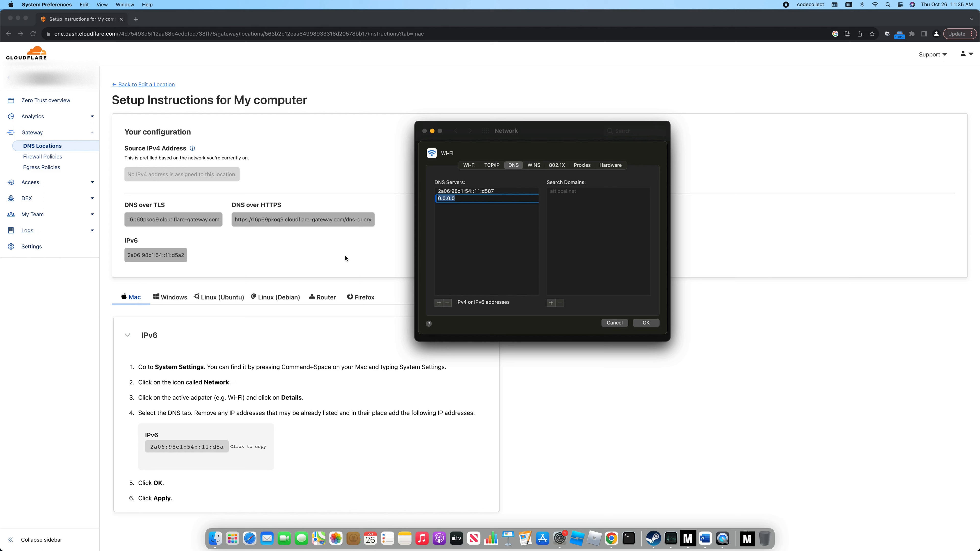
text(2)
key(BackSpace)
key(BackSpace)
click(448, 303)
- Add the location's IPv6 address 2a06:98c1:54::11:d5a2 as the only Wi-Fi DNS server
click(439, 303)
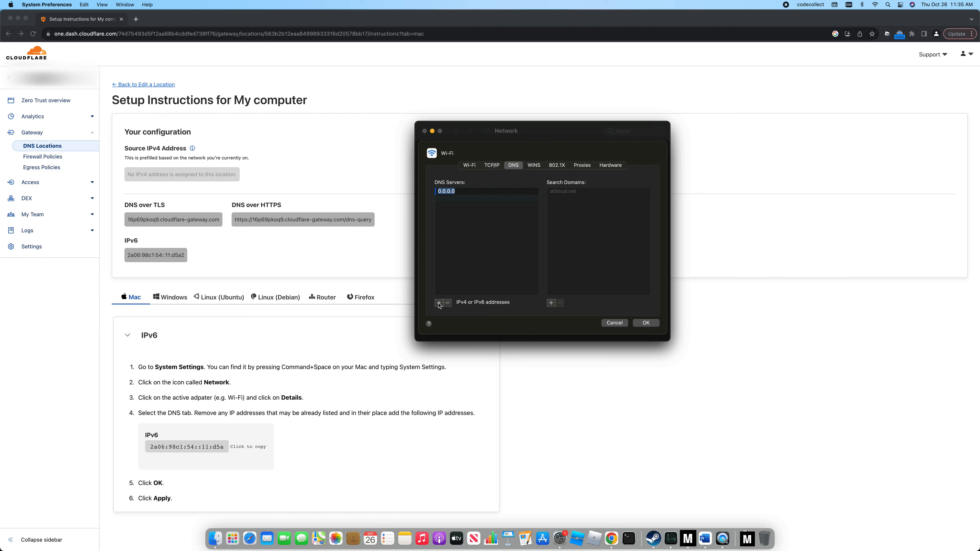
text(2)
text(a06)
text(:98:)
text(1)
text(:54)
text(::11)
text(:d5a2)
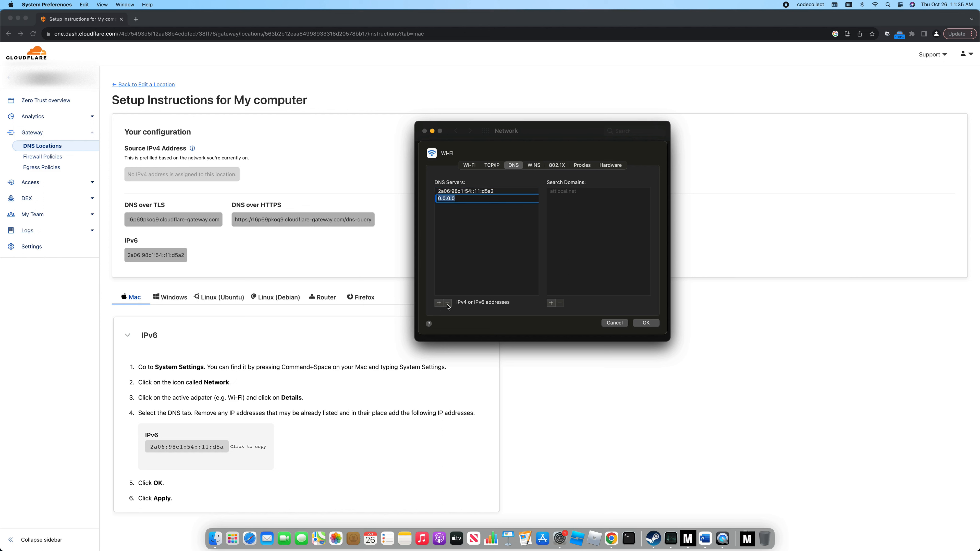
click(476, 208)
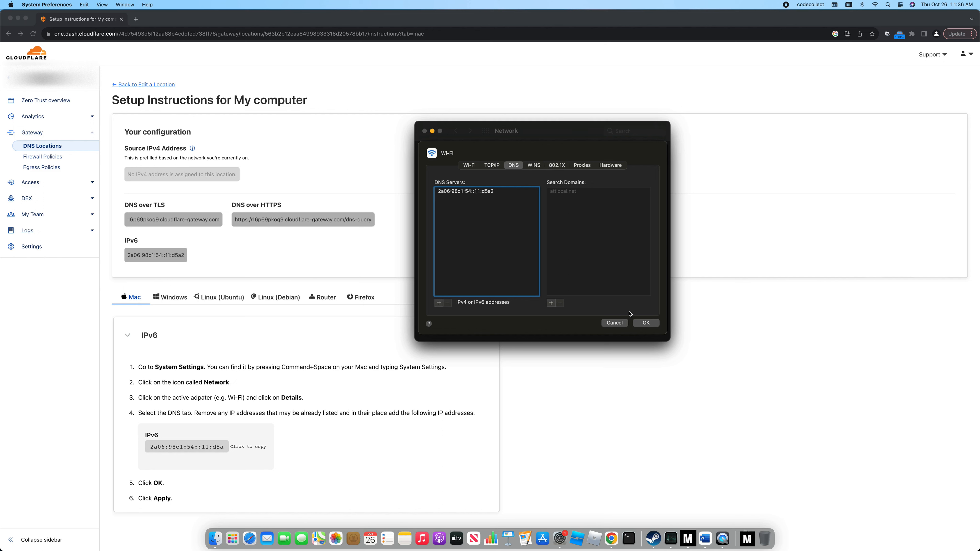
- Accept the DNS server list, apply the Wi-Fi network changes and return to the Cloudflare dashboard in Chrome
click(646, 324)
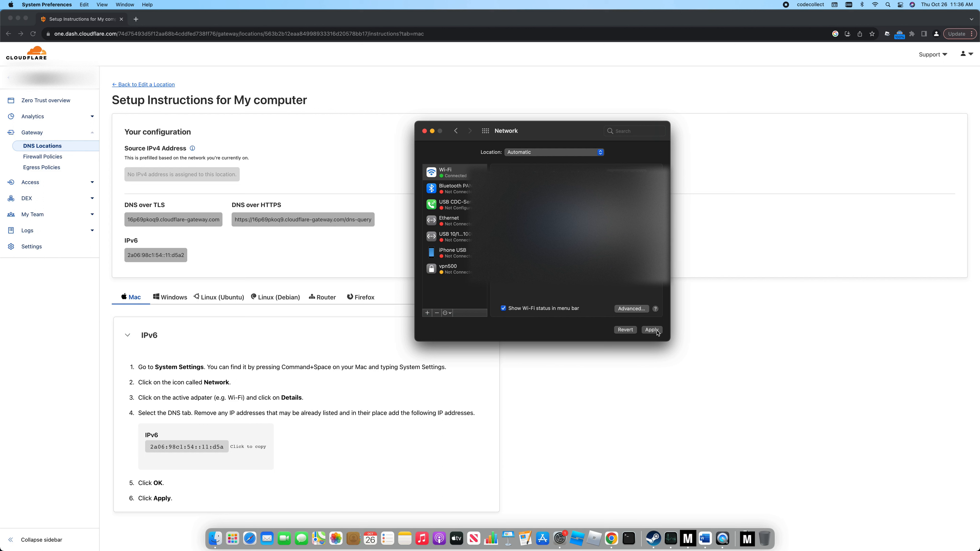
click(652, 330)
click(798, 205)
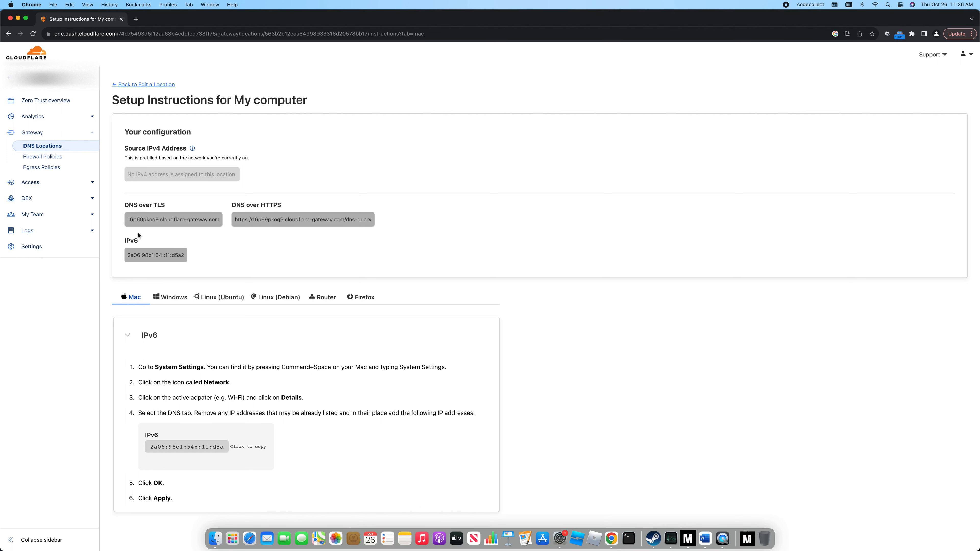
- Start a new DNS firewall policy in the Gateway and name it "Block youtube"
click(42, 146)
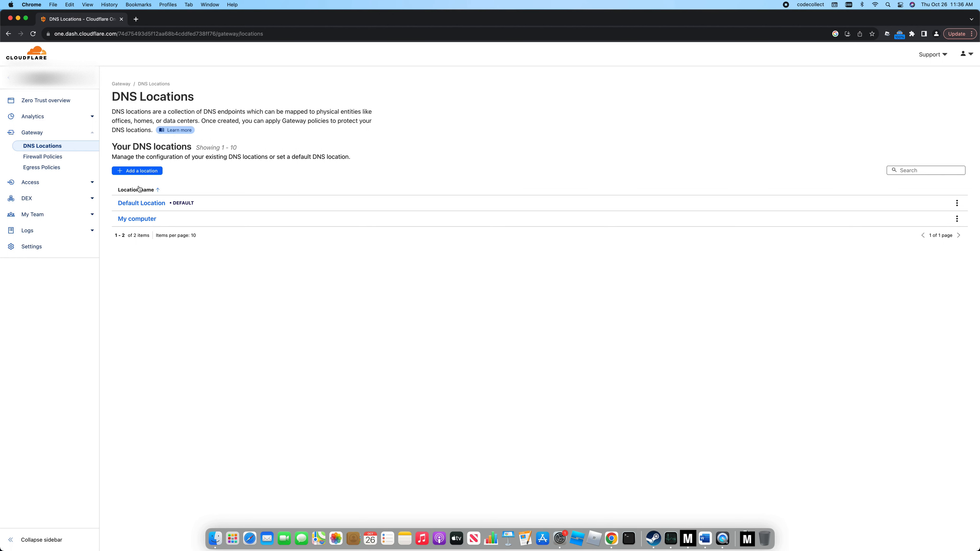
click(61, 158)
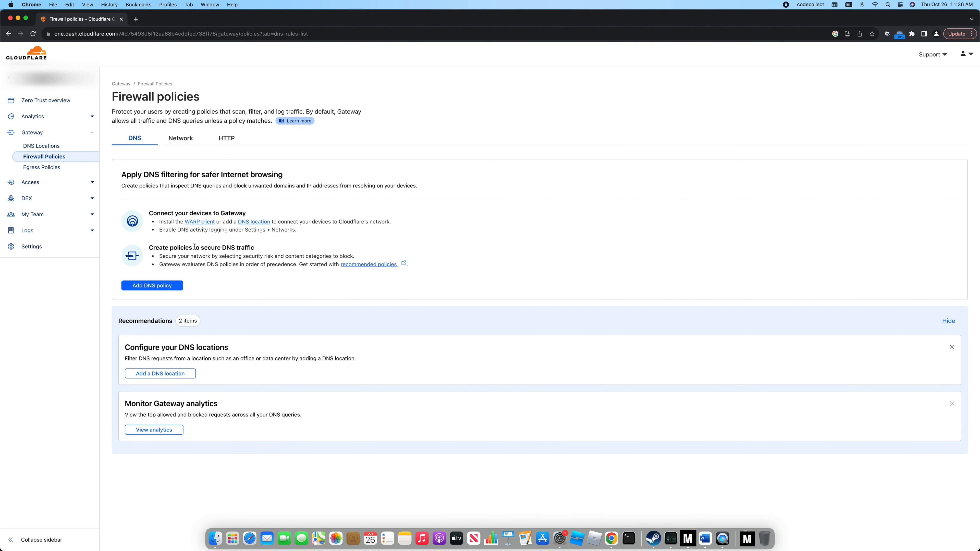
click(145, 290)
click(150, 210)
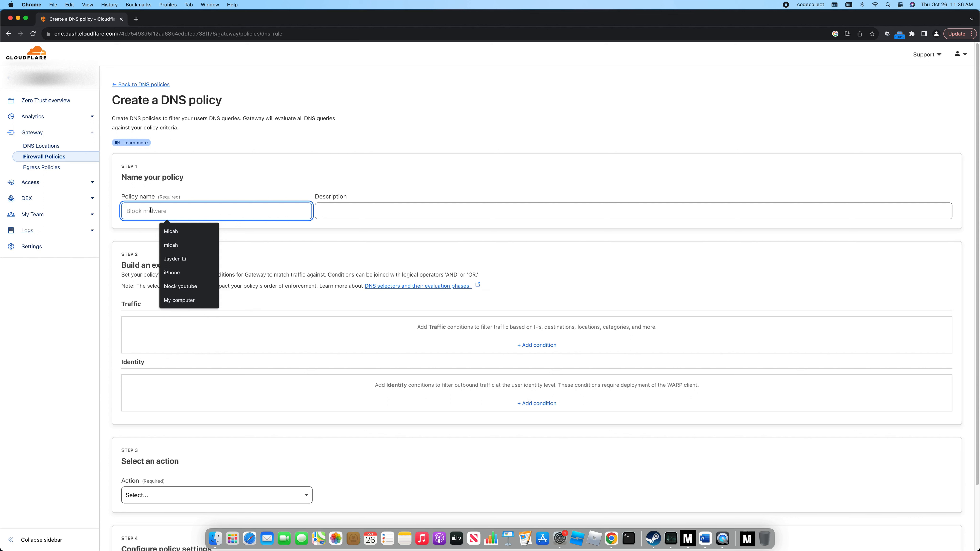
text(Block youtube)
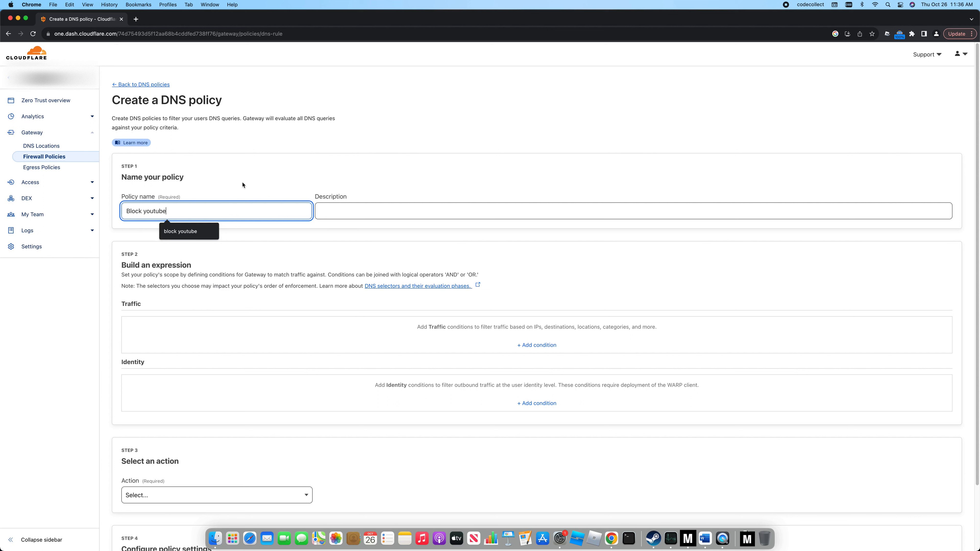
click(243, 185)
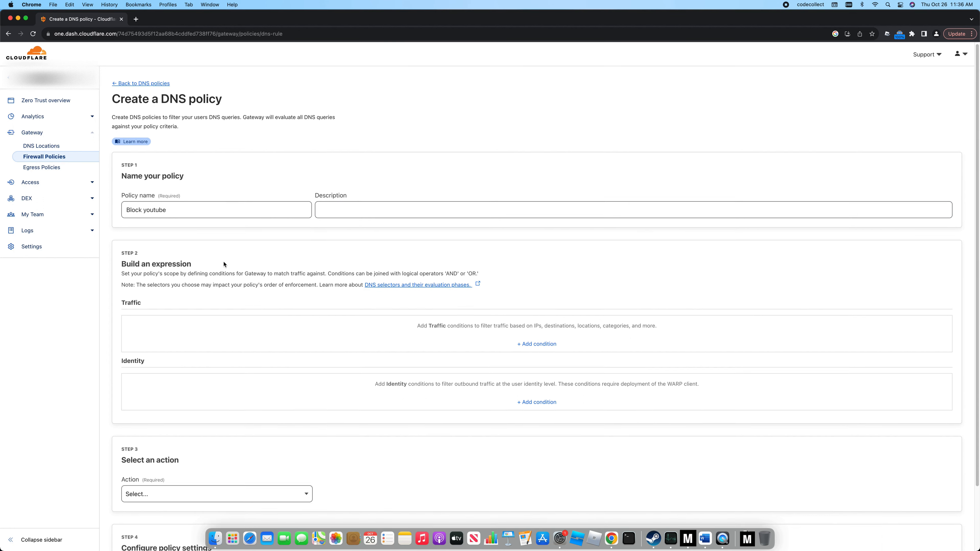
scroll(436, 307, down, 3)
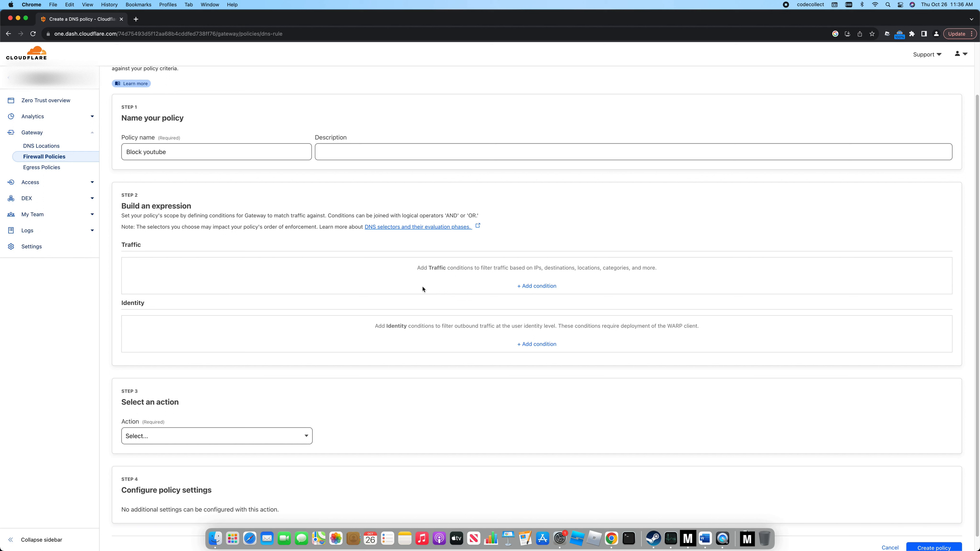
click(536, 288)
scroll(197, 321, down, 3)
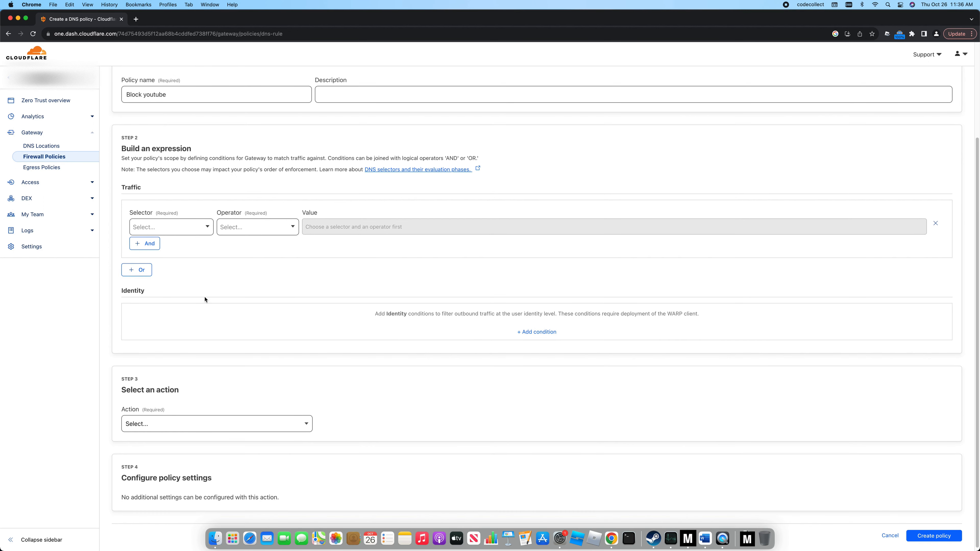
click(180, 228)
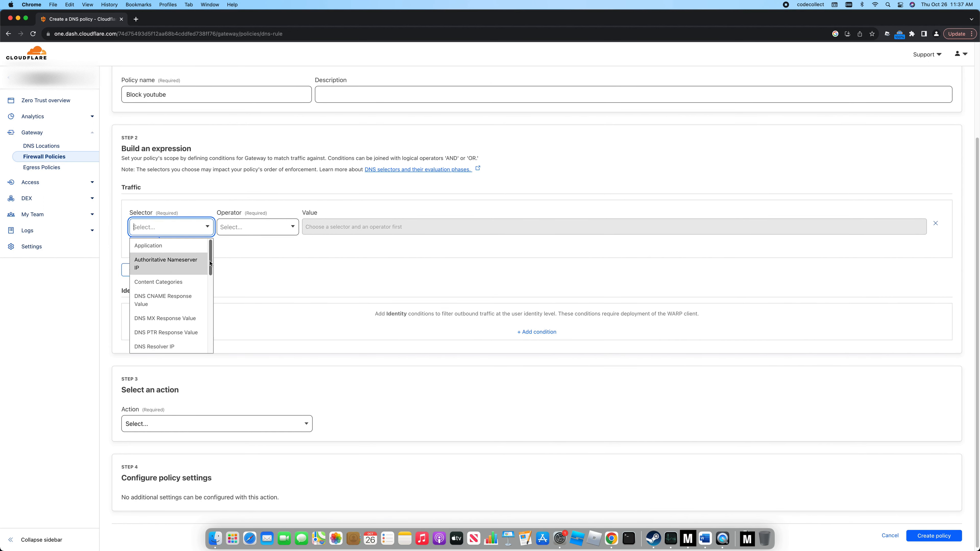
drag(210, 262, 213, 287)
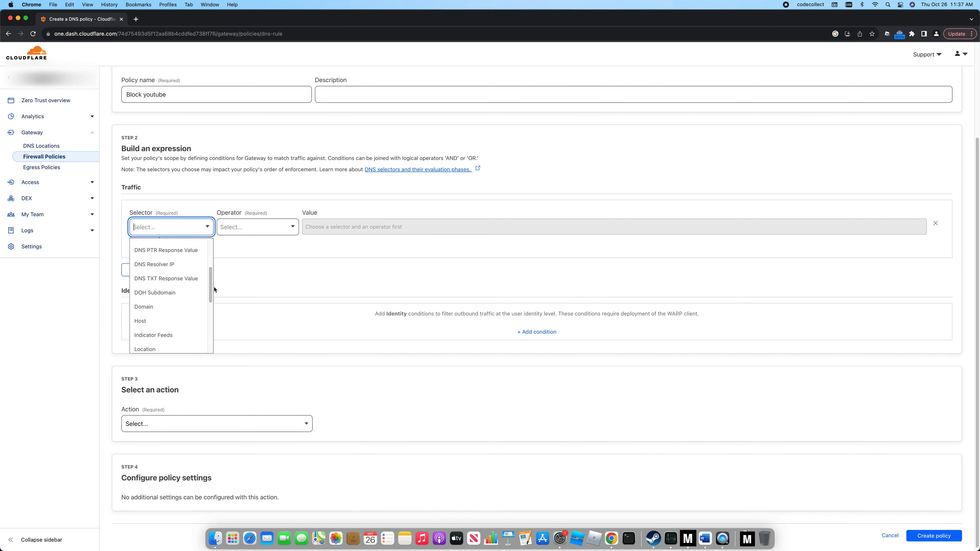
click(158, 309)
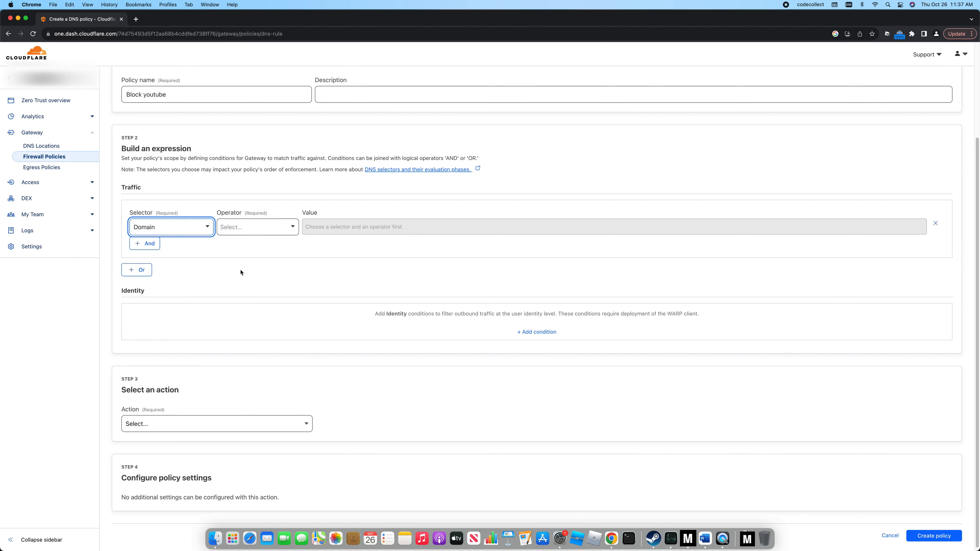
click(264, 229)
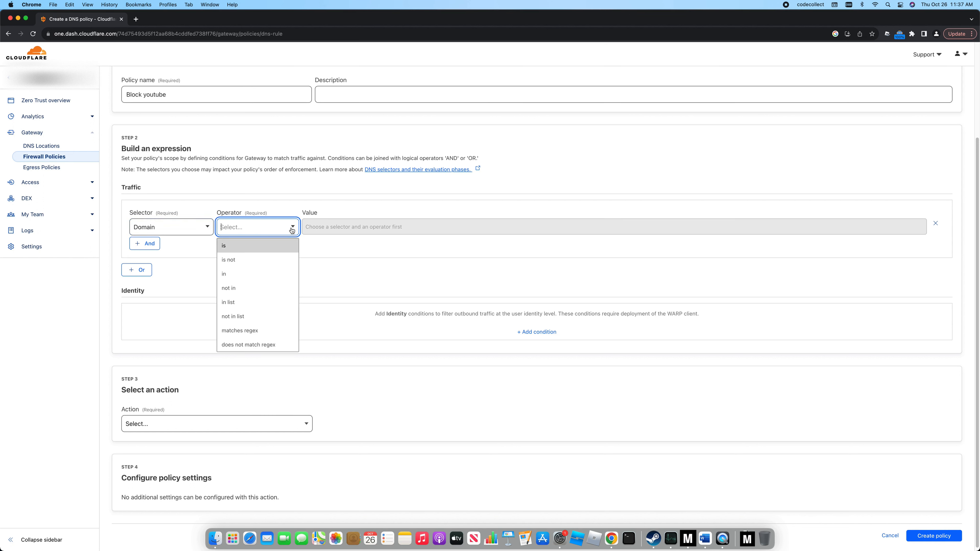
click(234, 275)
click(331, 229)
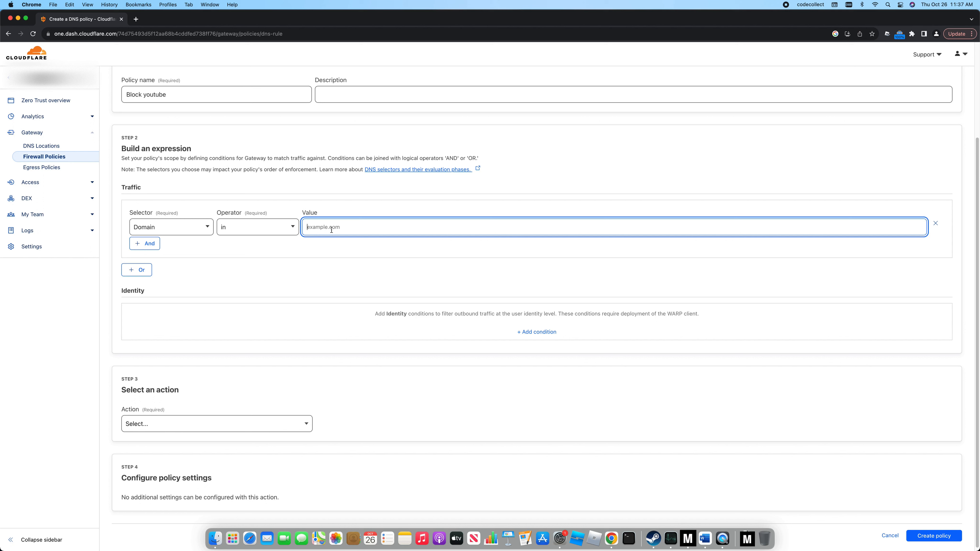
text(www.youtube.com)
click(214, 253)
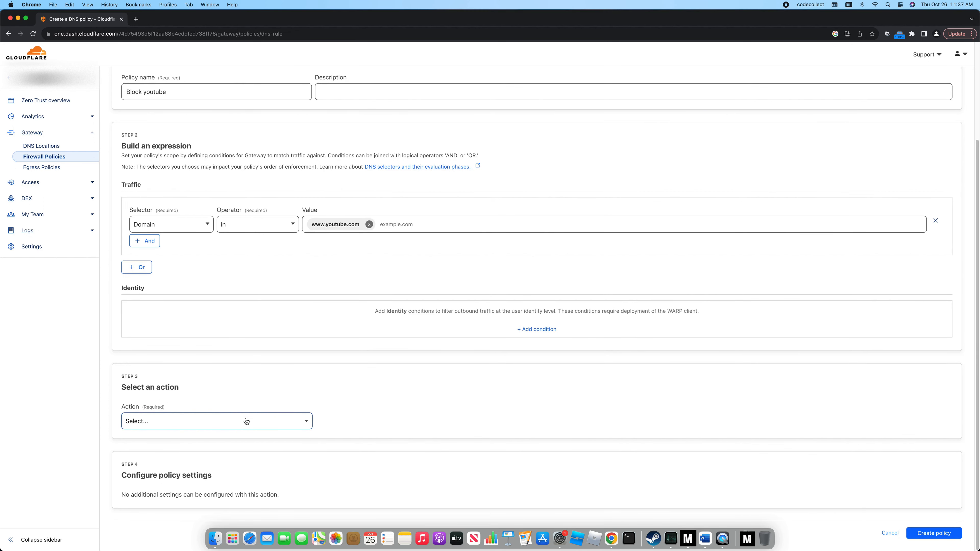
- Set the policy's action to Block and create the policy without a custom block page
click(246, 422)
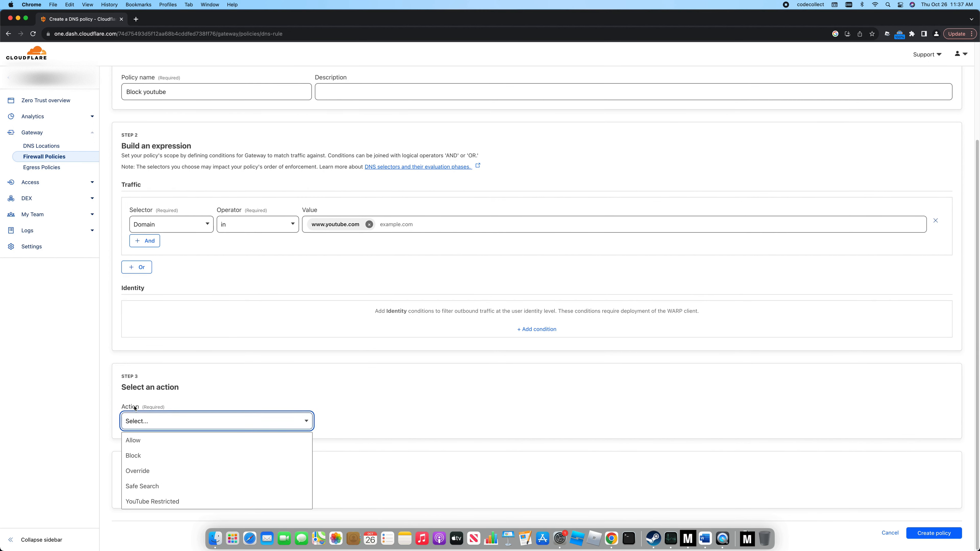
click(137, 456)
scroll(203, 456, down, 3)
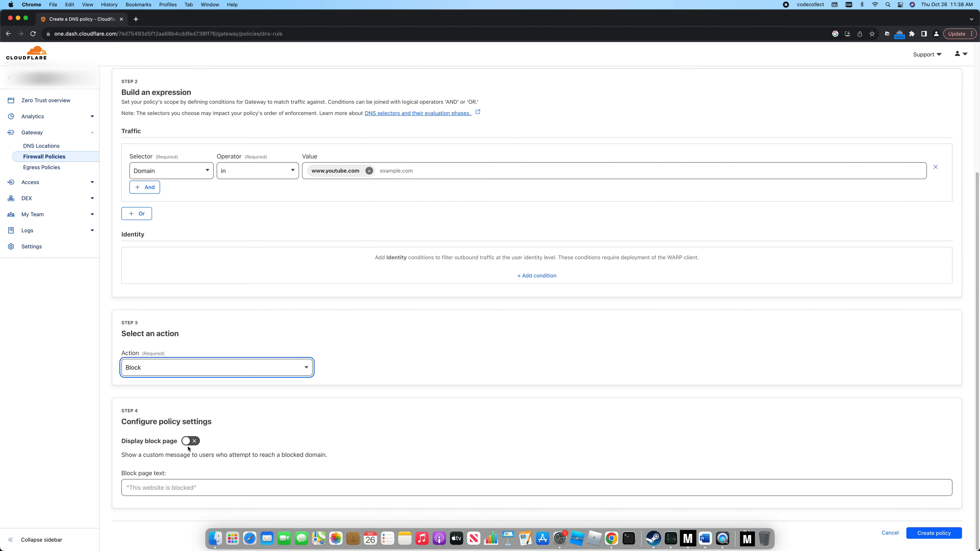
scroll(227, 439, up, 5)
scroll(227, 439, down, 5)
click(931, 534)
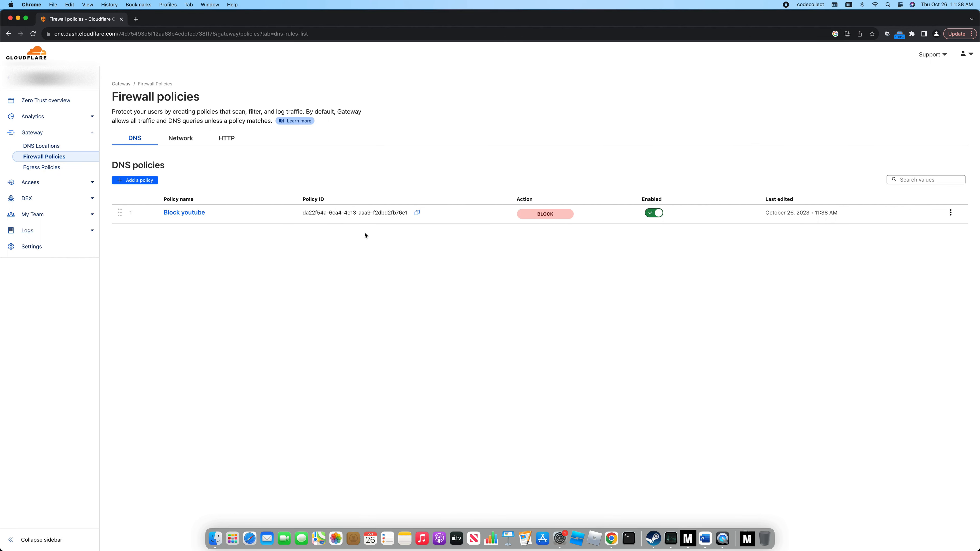
- Load YouTube in a new browser tab to test the block
click(136, 19)
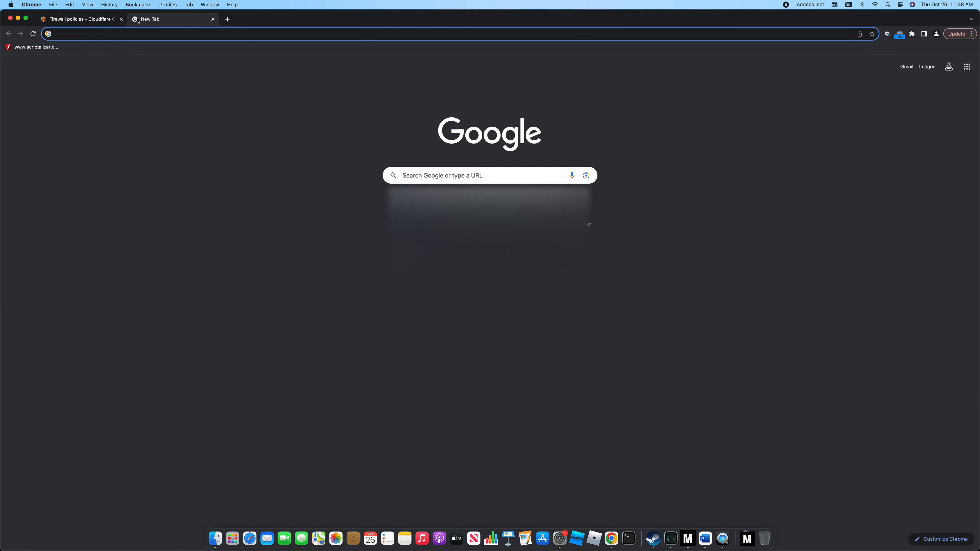
text(youtube)
key(Return)
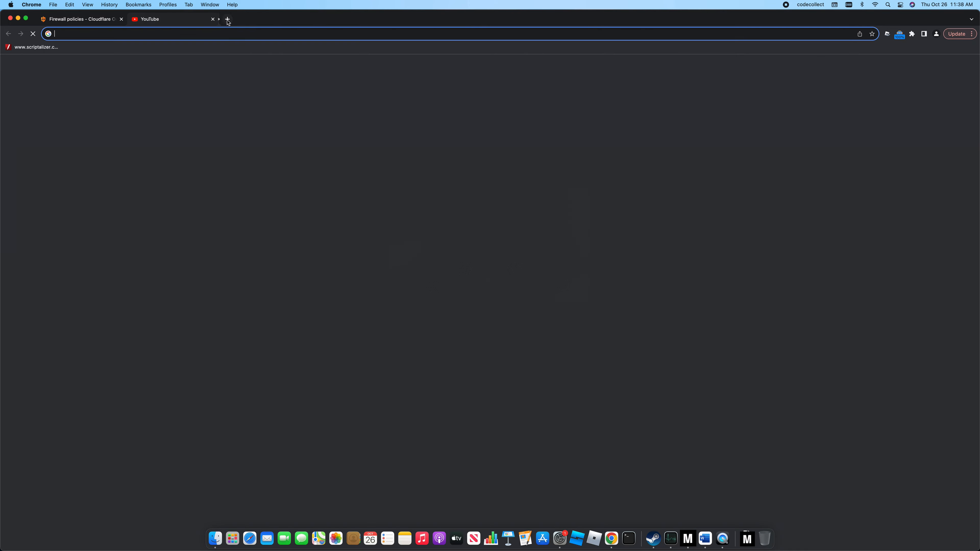
- Search Google for "youtube" in another new tab and open the "YouTube: Home" result
click(227, 20)
text(you)
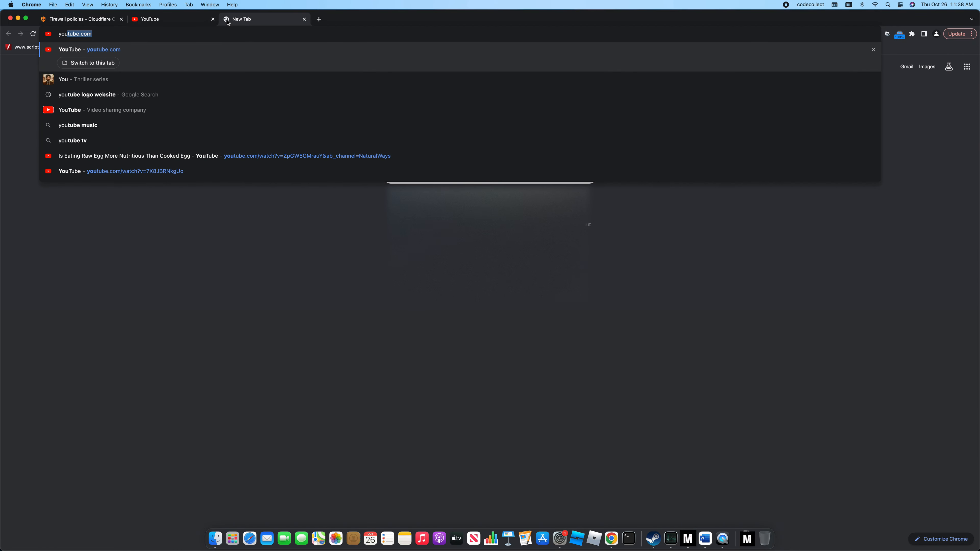
text(tube)
key(Return)
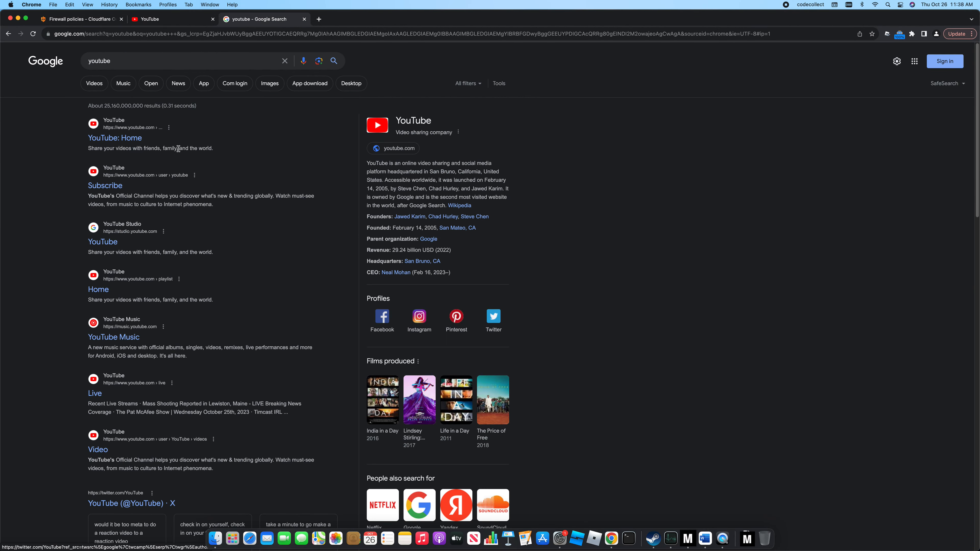
click(122, 142)
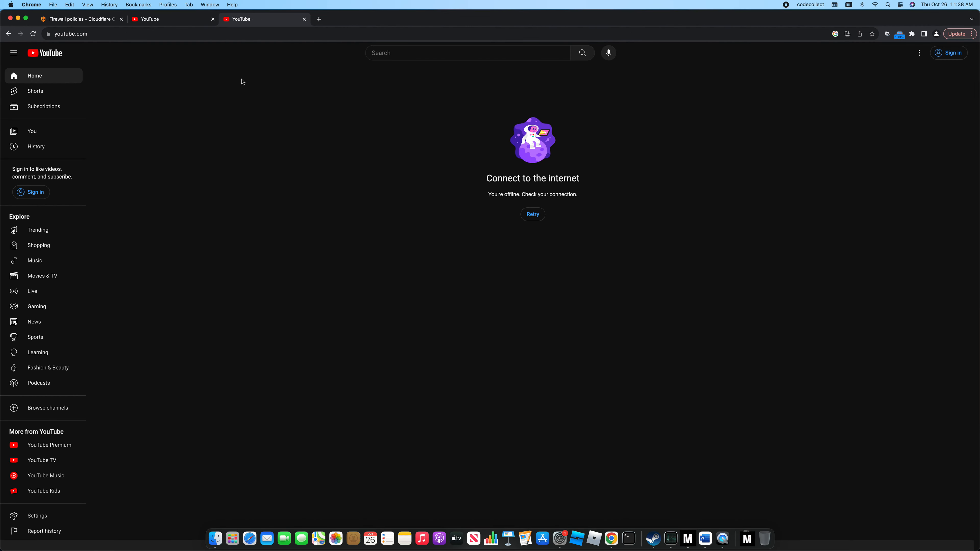
click(55, 35)
text(https://www.short.youtube.com)
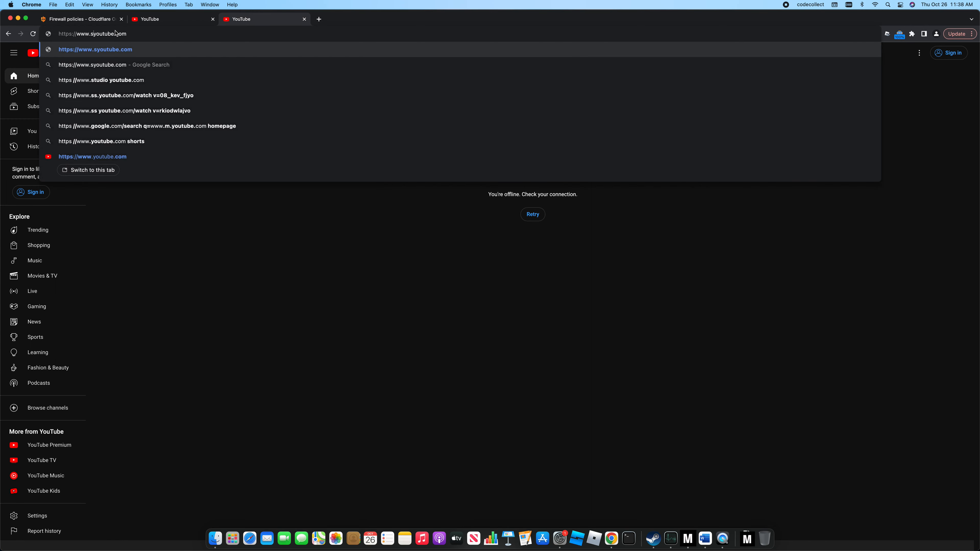
key(BackSpace)
text(s.)
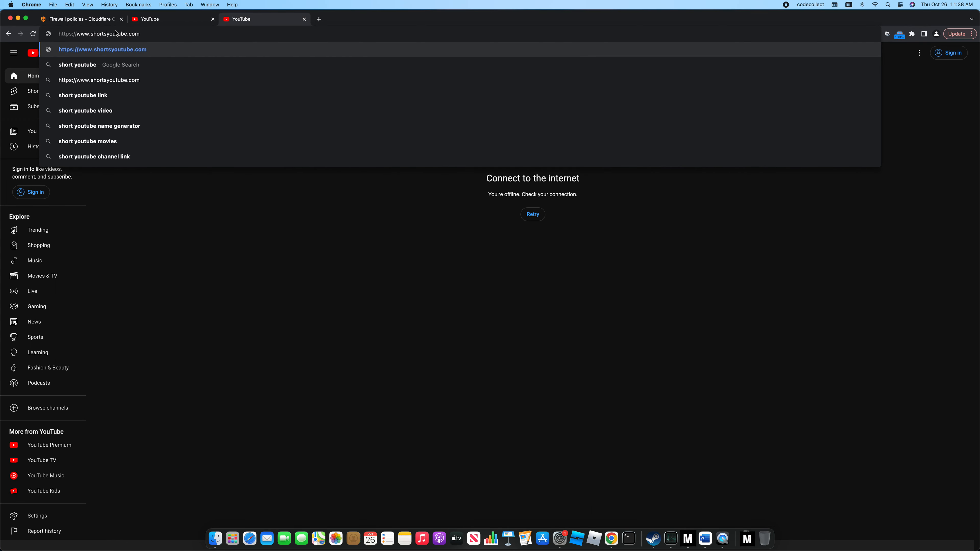
key(Return)
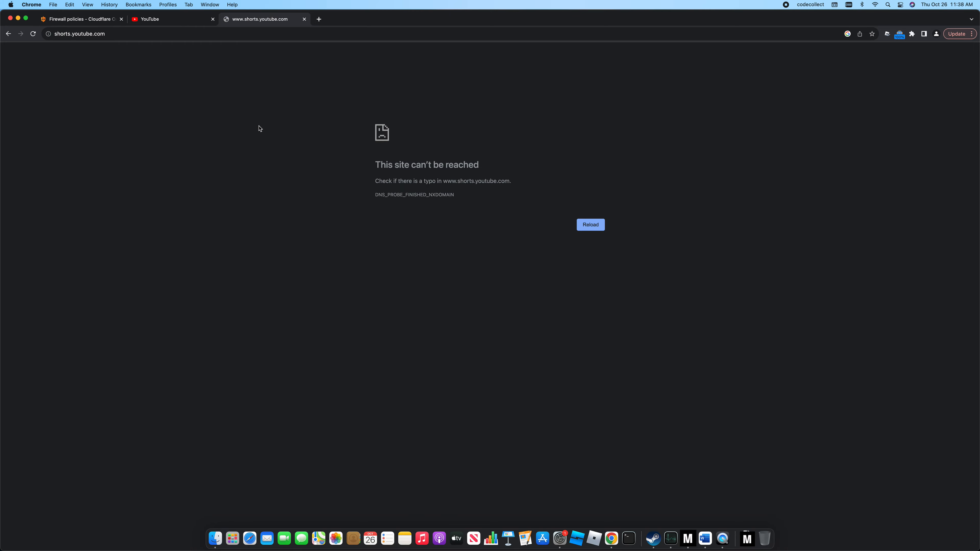
- Search Google for "youtube shorts" and open the YouTube hashtag/shorts result
click(213, 34)
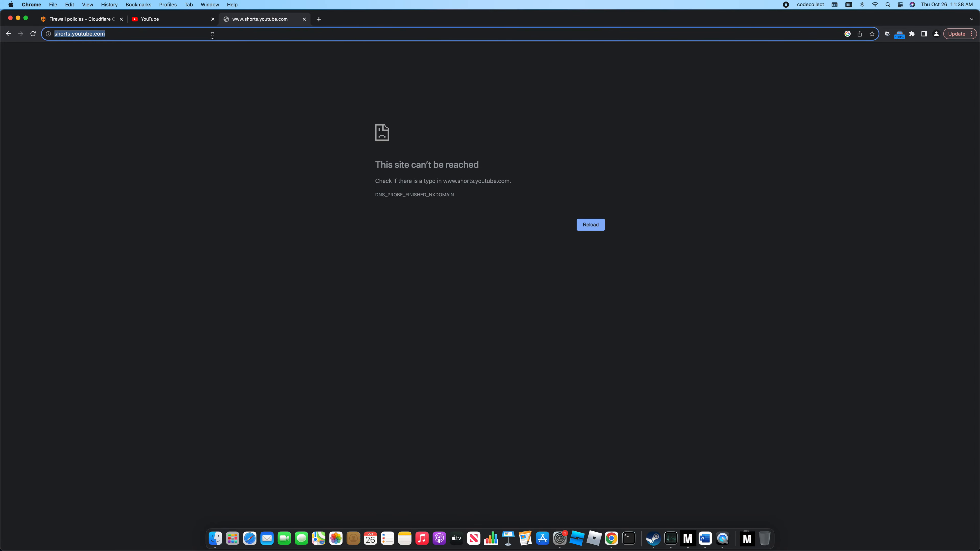
text(youtube shorts)
key(Return)
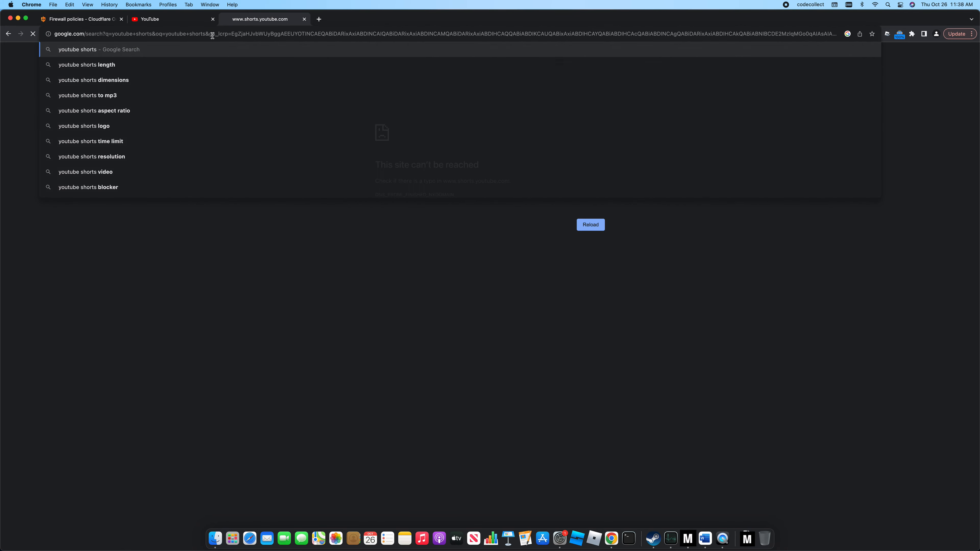
click(104, 139)
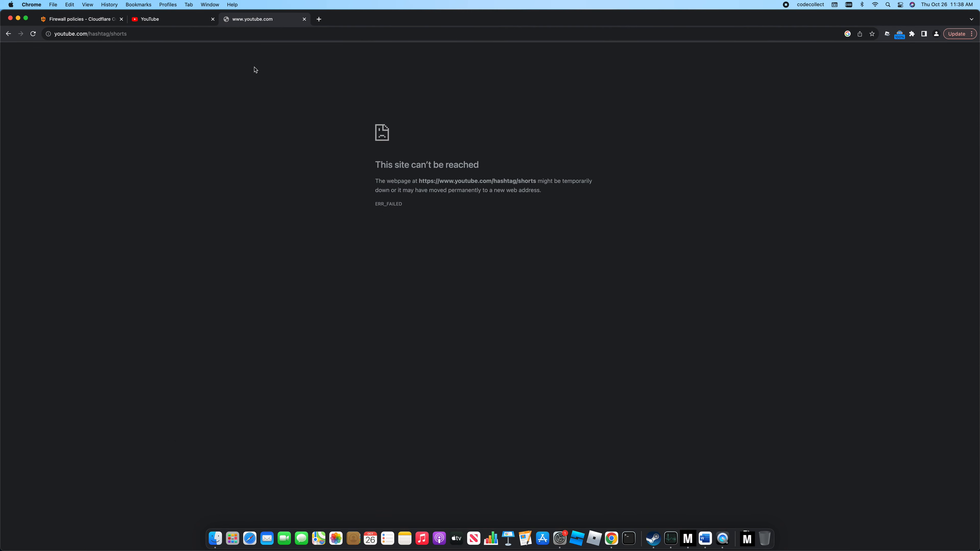
- Close the Shorts test tab and disable the "Block youtube" policy in the Cloudflare dashboard
click(304, 19)
click(93, 21)
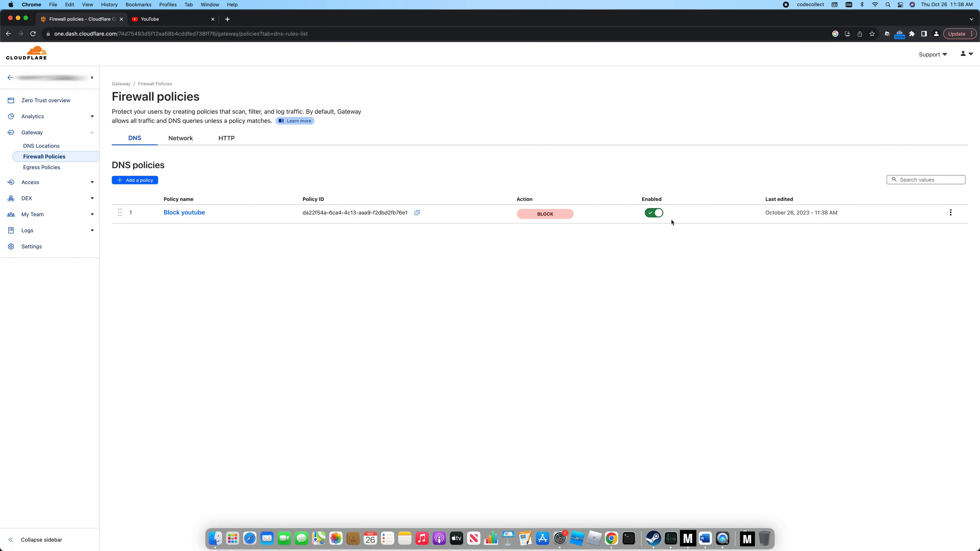
click(653, 215)
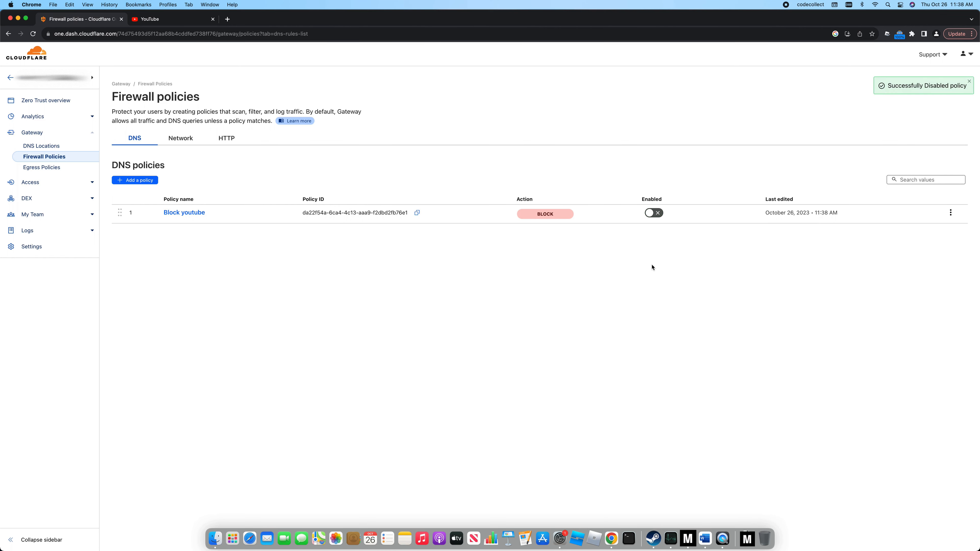
- Reload youtube.com in its open tab to test access with the policy disabled, and close that tab
click(174, 21)
click(117, 33)
key(Return)
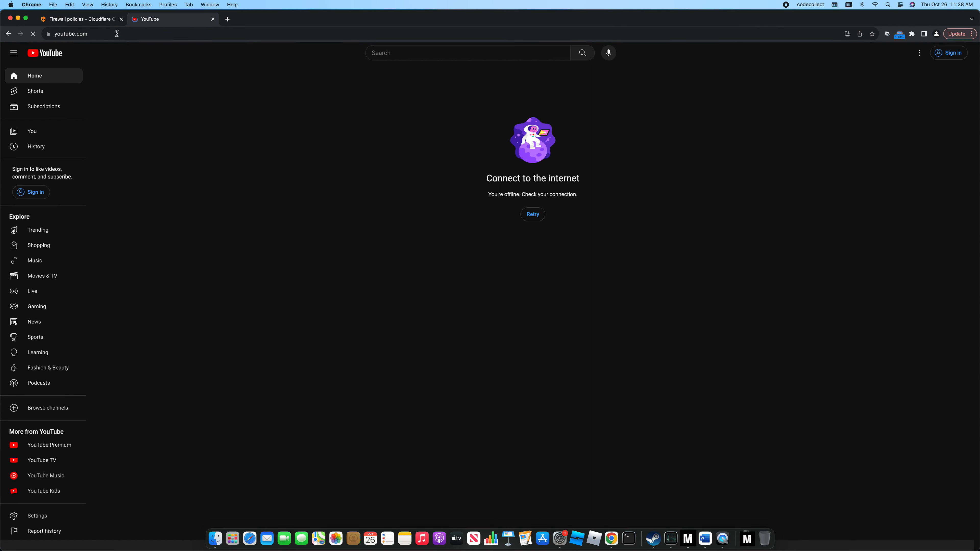
click(213, 19)
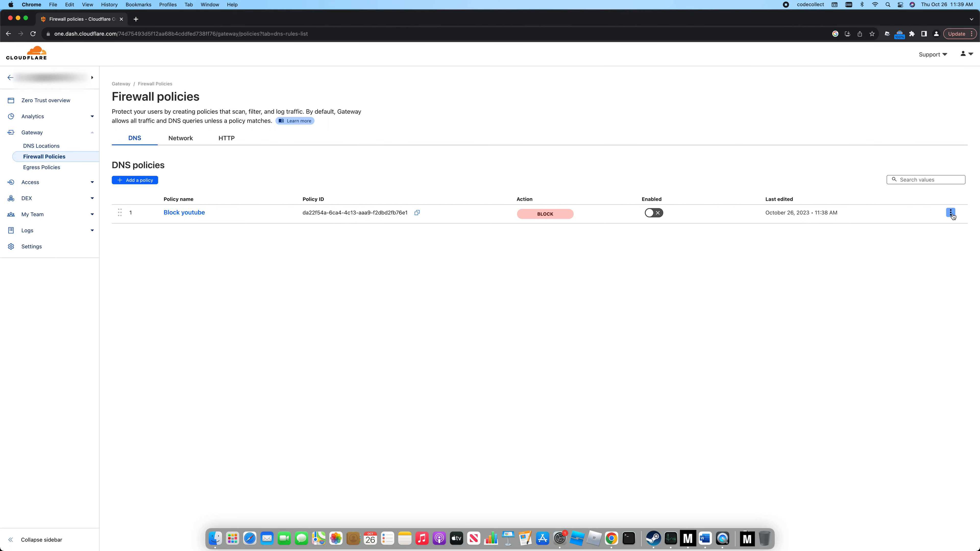
- Open the "Block youtube" policy for editing and change its traffic condition to selector Application with operator "in", showing the value choices
click(951, 212)
click(942, 232)
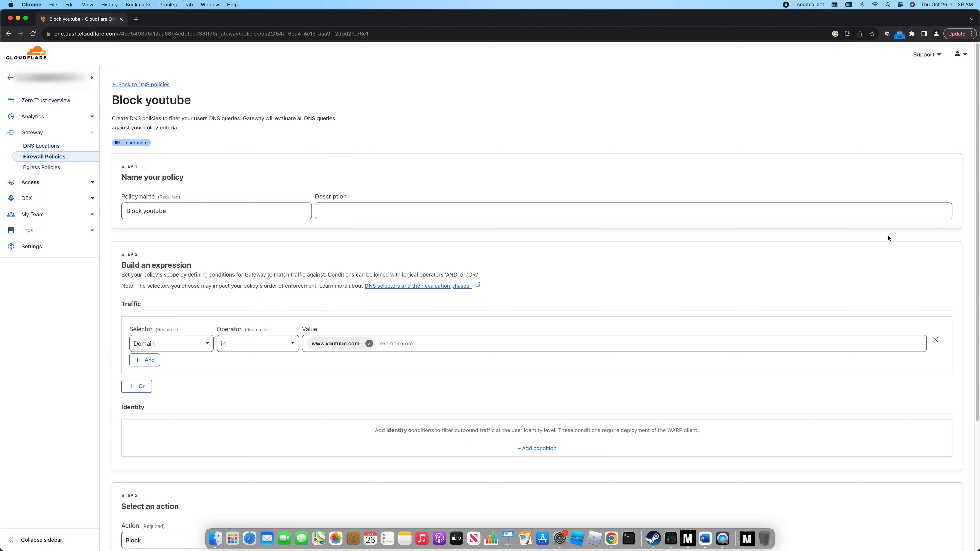
click(192, 345)
click(194, 366)
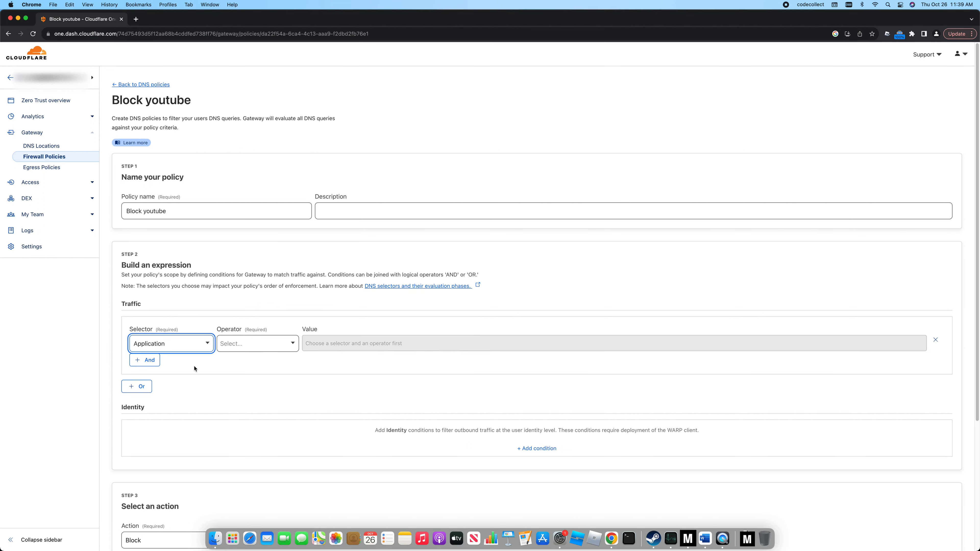
click(255, 345)
click(250, 367)
click(335, 346)
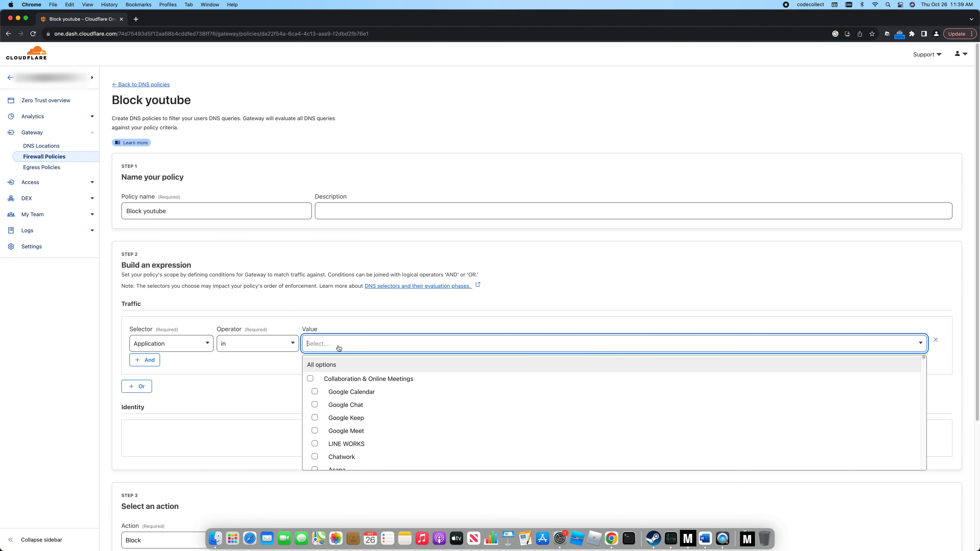
- Examine which application categories and individual applications can be chosen as the condition's value, and close the list without choosing any
scroll(367, 396, down, 3)
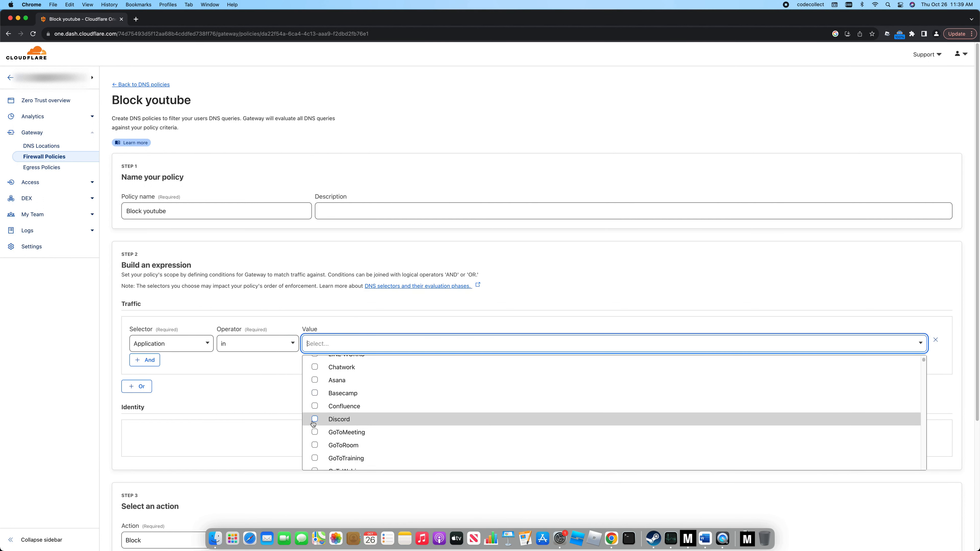
scroll(361, 420, down, 10)
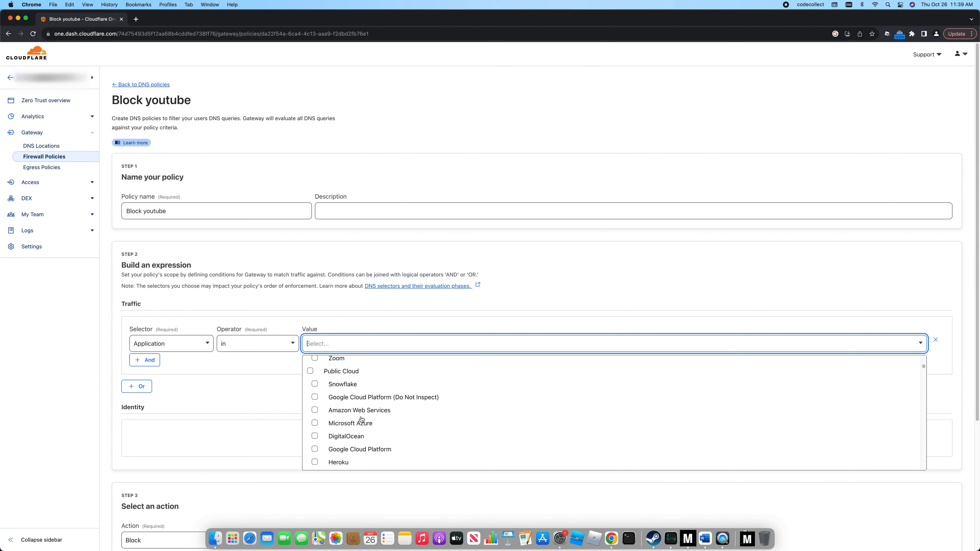
scroll(362, 420, down, 5)
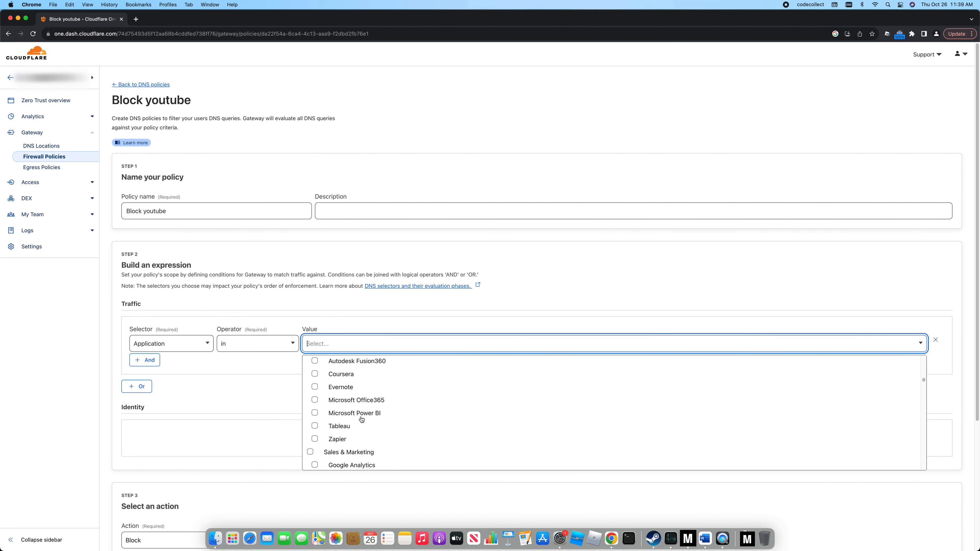
scroll(349, 405, up, 5)
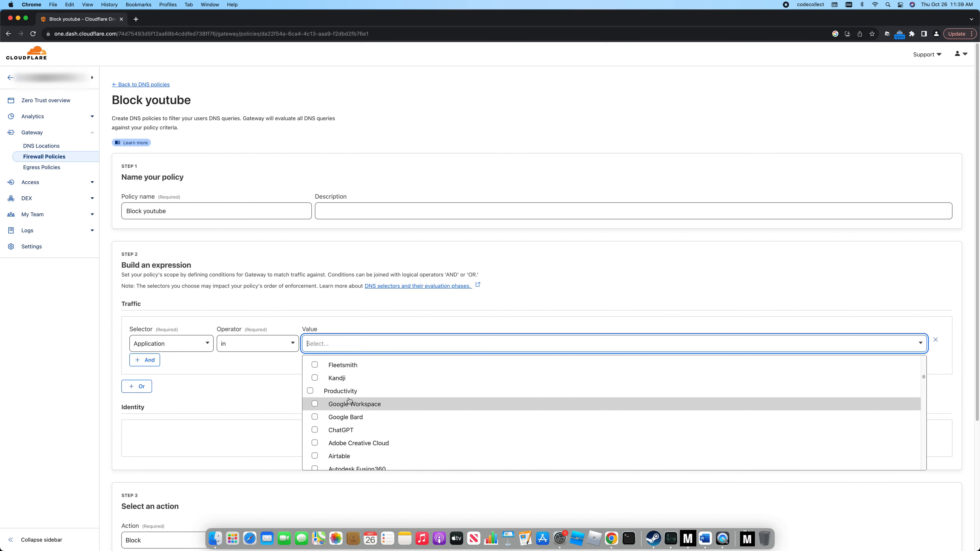
scroll(349, 404, up, 1)
scroll(355, 404, down, 10)
scroll(361, 405, down, 10)
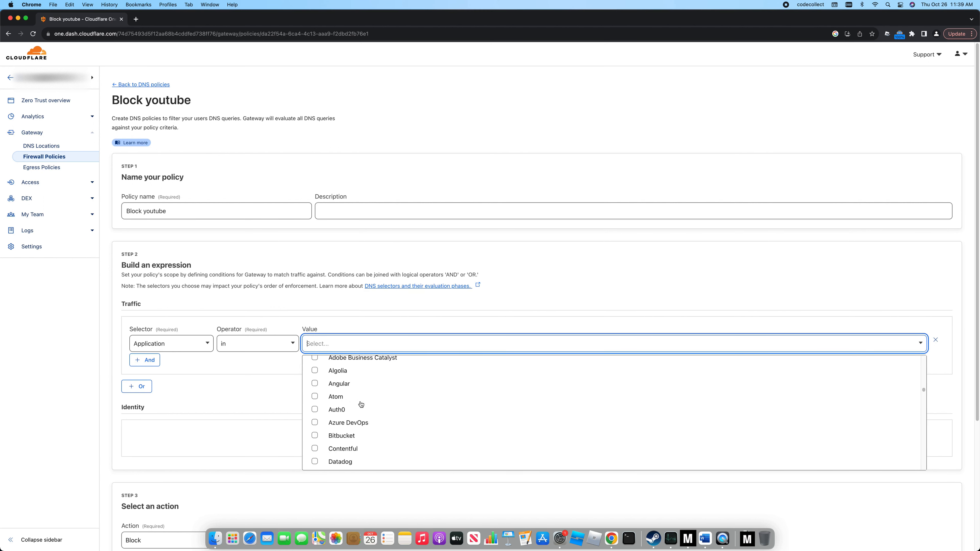
scroll(361, 405, up, 5)
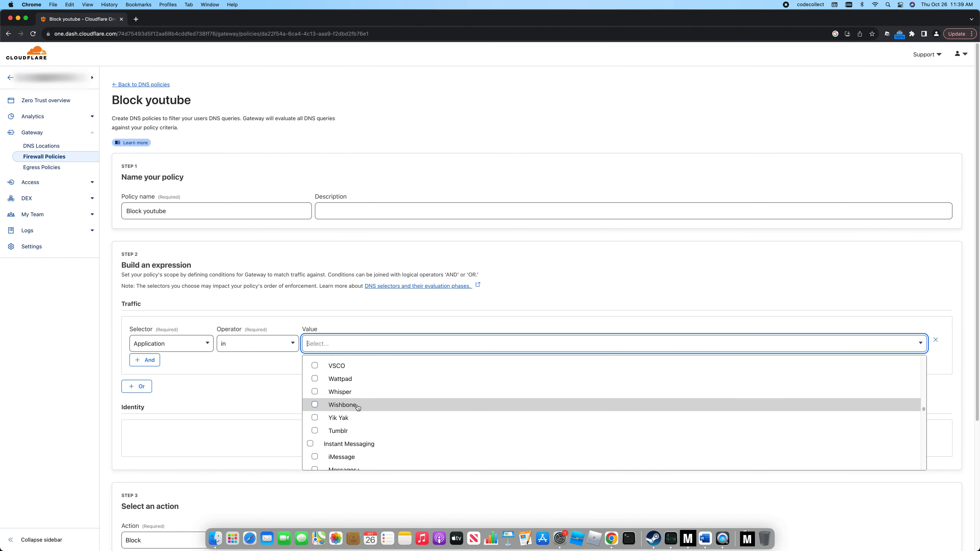
scroll(351, 404, down, 8)
scroll(344, 403, down, 10)
click(270, 404)
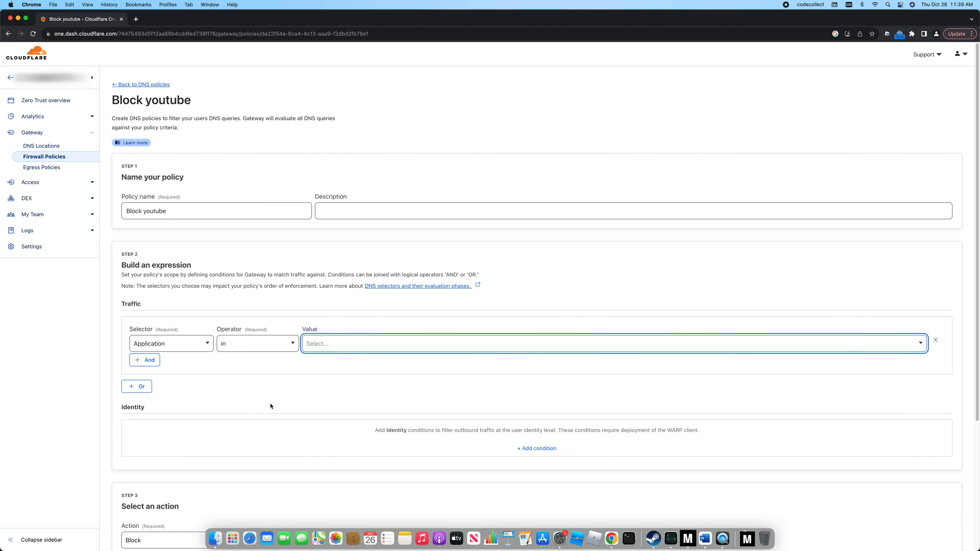
- Change the traffic condition to selector Location with operator "in" and show the locations available as values
click(183, 346)
scroll(210, 388, down, 2)
drag(211, 392, 211, 429)
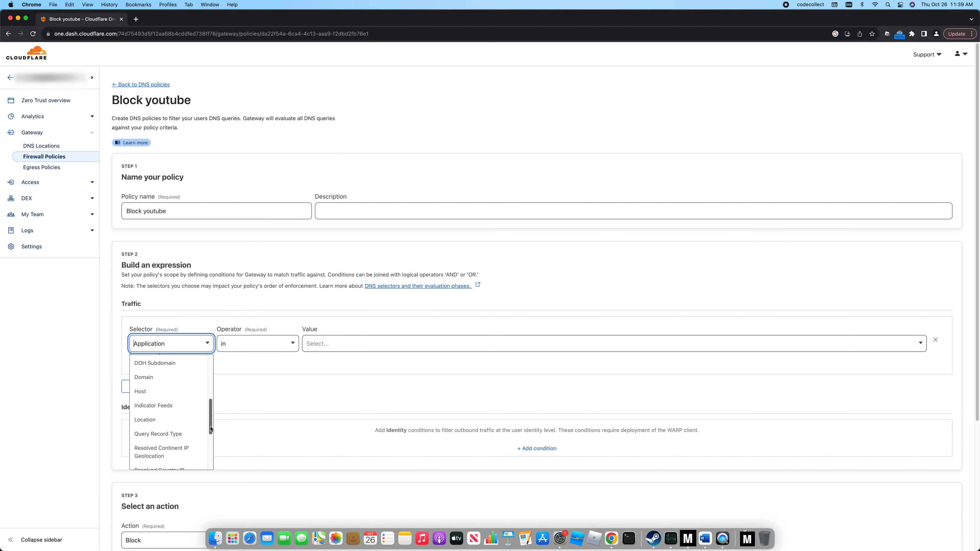
click(174, 418)
click(251, 351)
click(250, 362)
click(317, 348)
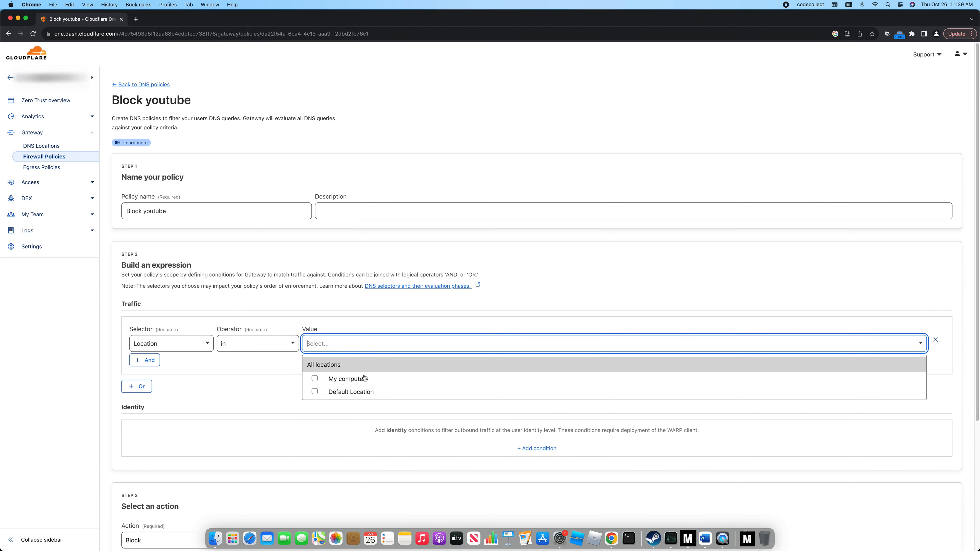
- Change the traffic condition to selector Security Categories with operator "in" and look through the security risks available as values
click(185, 343)
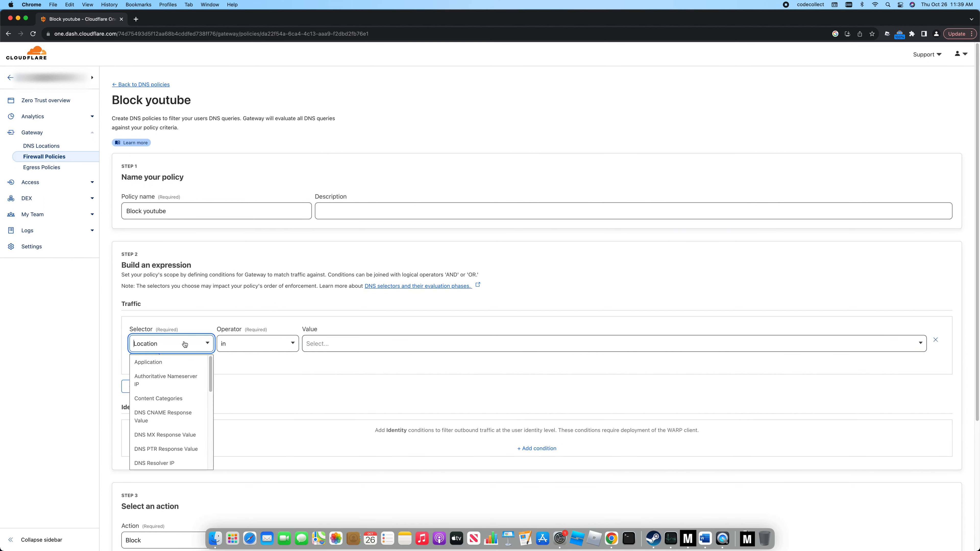
scroll(194, 406, down, 5)
scroll(195, 425, up, 5)
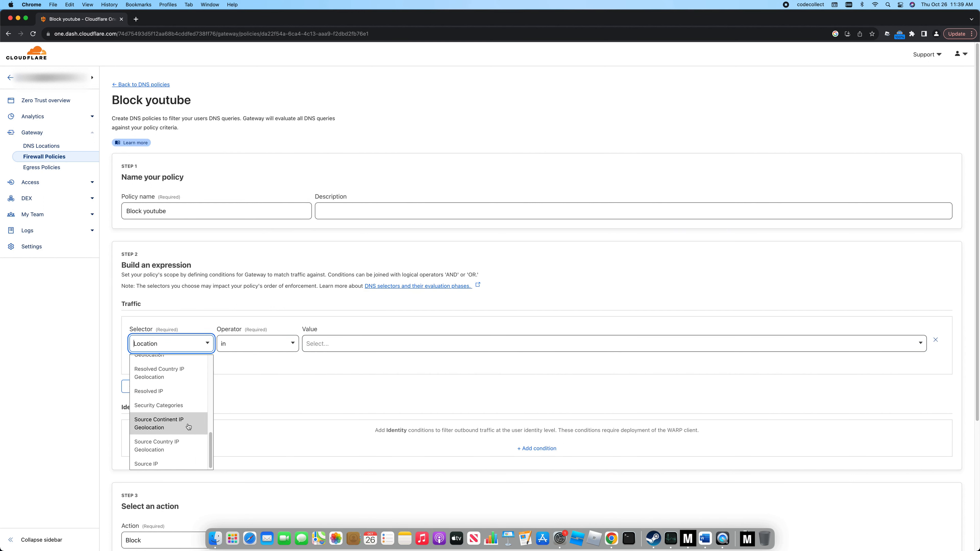
scroll(188, 426, down, 5)
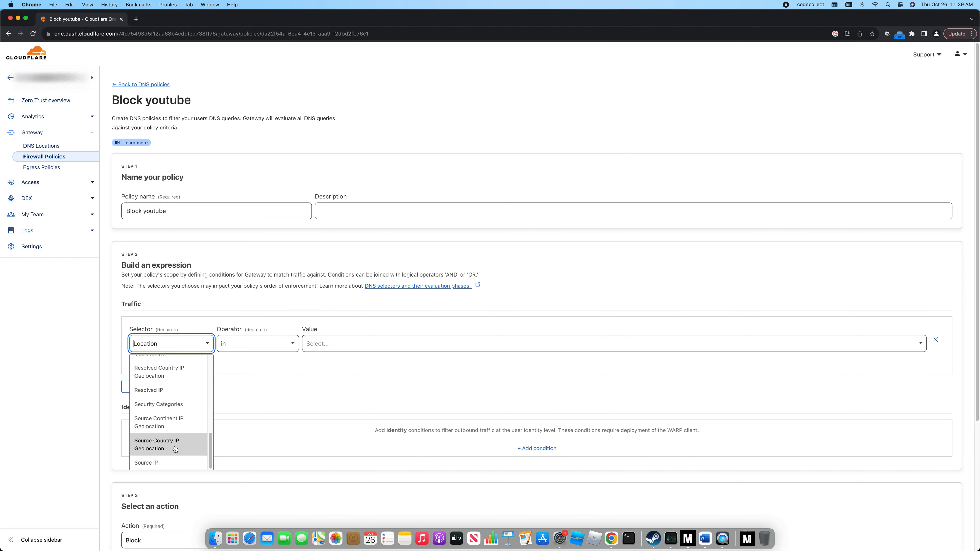
click(173, 405)
click(252, 349)
click(242, 359)
click(334, 352)
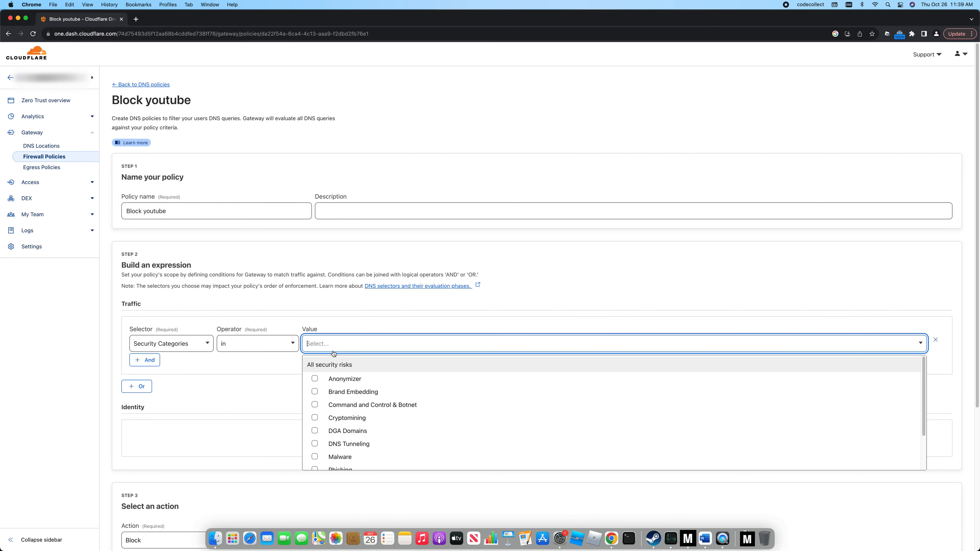
scroll(922, 398, down, 1)
scroll(925, 408, down, 2)
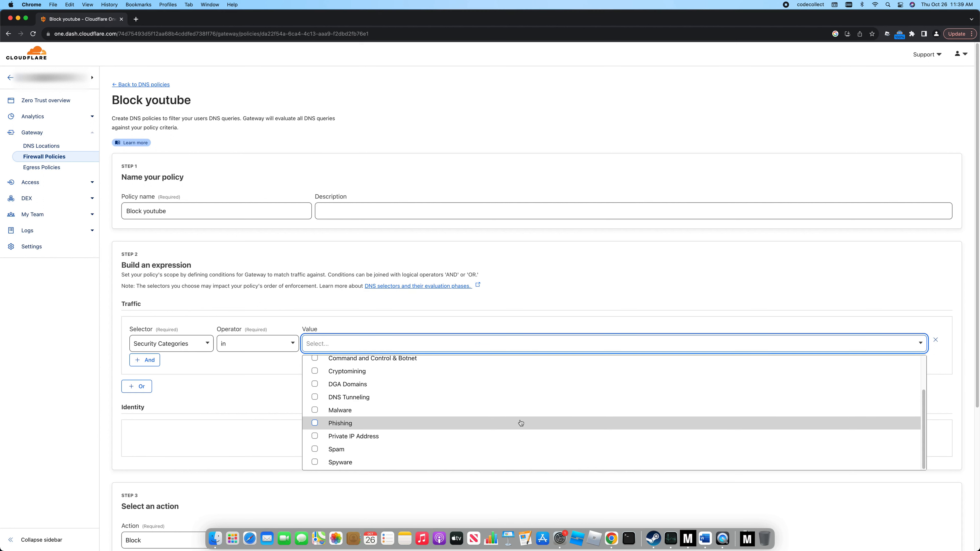
- Close the security risks list, change the traffic condition to selector Content Categories with operator "in", and show the values available
scroll(498, 426, up, 3)
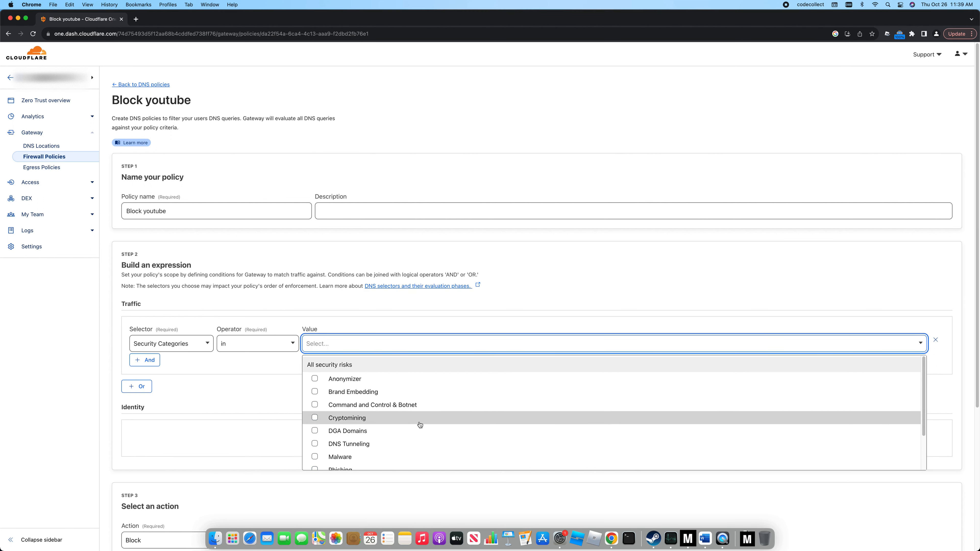
click(247, 389)
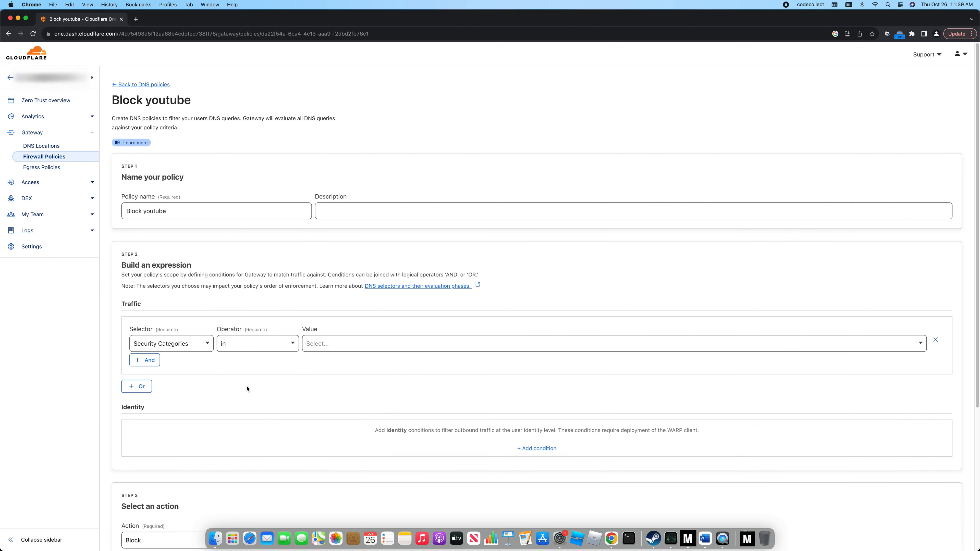
click(207, 347)
mouse_move(212, 389)
mouse_down()
mouse_move(209, 467)
mouse_move(204, 394)
mouse_up()
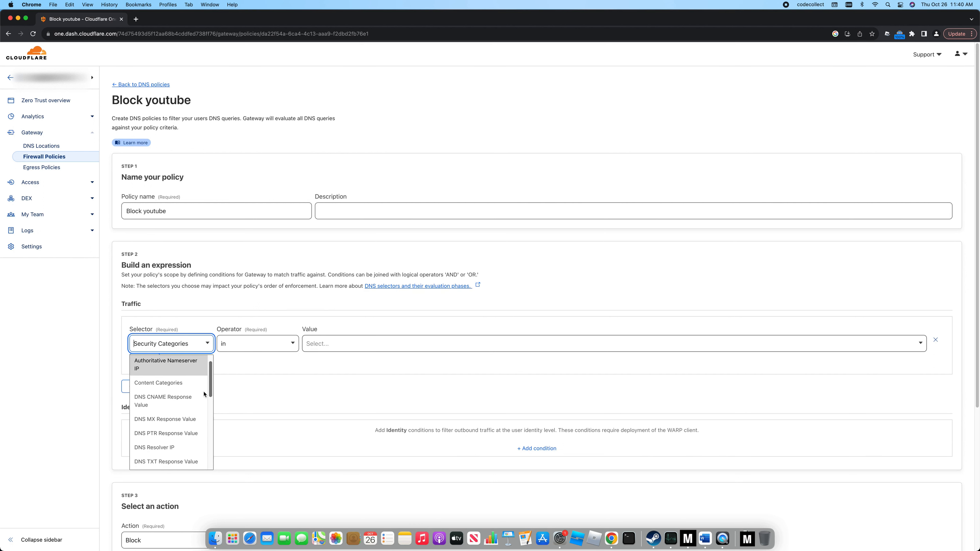
click(174, 386)
click(255, 341)
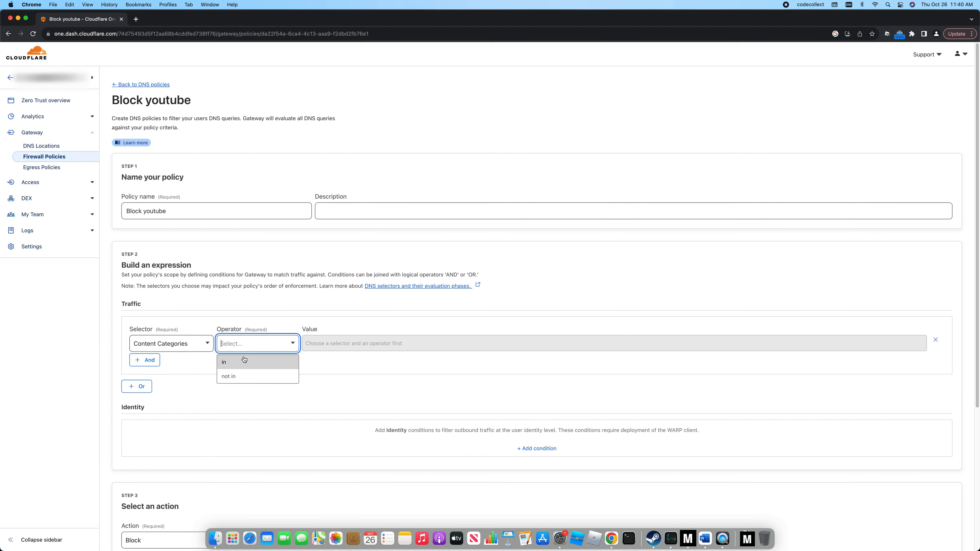
click(244, 361)
click(348, 349)
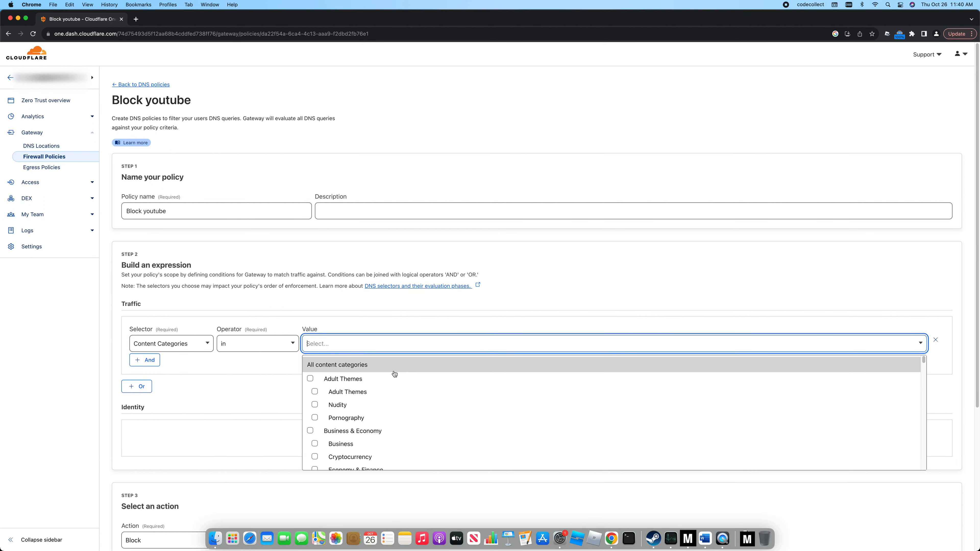
- Select all content categories as the value, look through the listed categories, and clear the selection again
click(322, 366)
scroll(332, 404, down, 10)
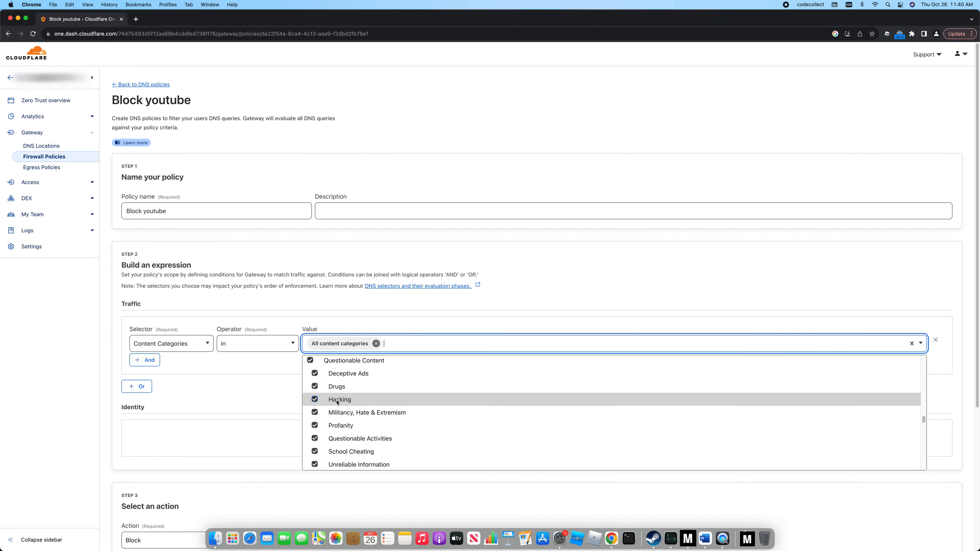
scroll(338, 402, down, 6)
scroll(342, 400, down, 10)
scroll(350, 398, up, 20)
scroll(339, 386, up, 10)
click(319, 367)
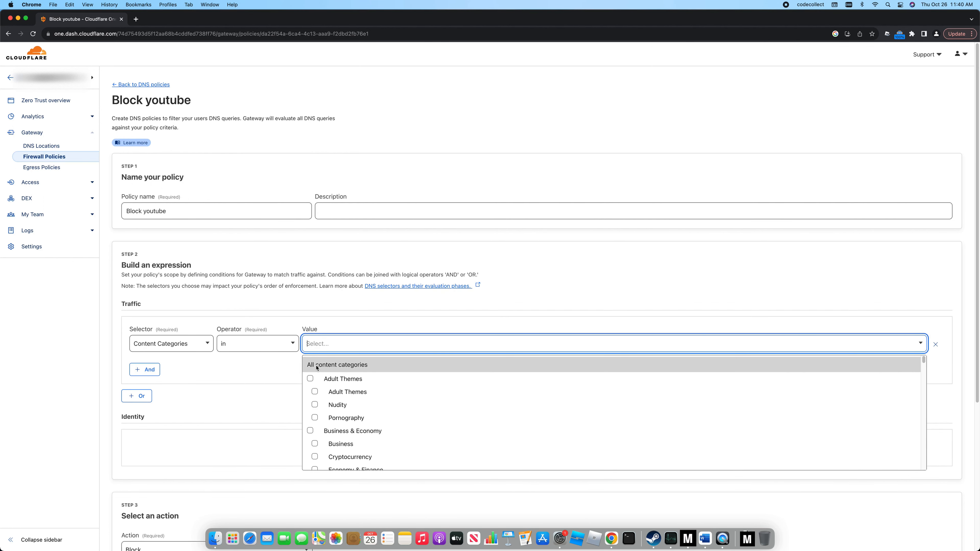
- Load YouTube in a new browser tab to check whether it is reachable, and close that tab
click(133, 20)
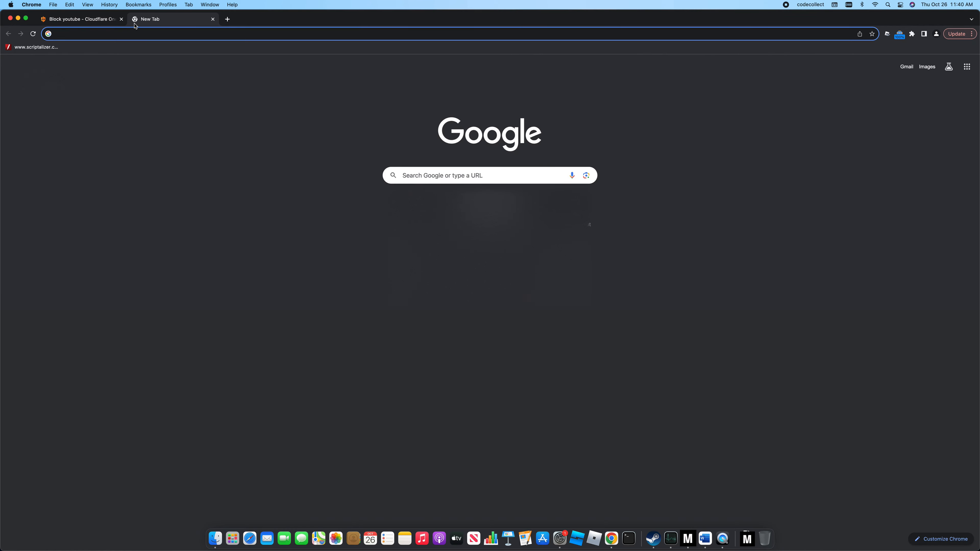
text(youtube)
key(Return)
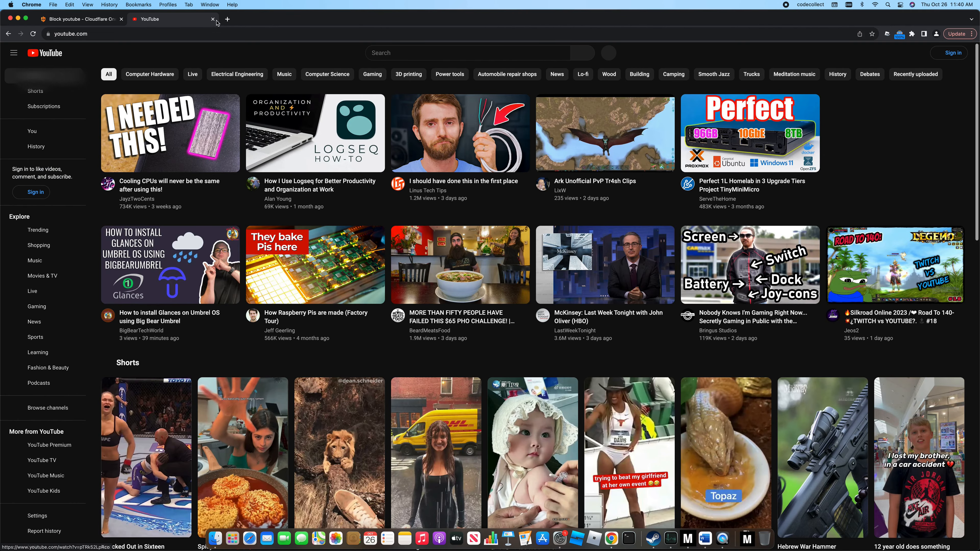
click(212, 20)
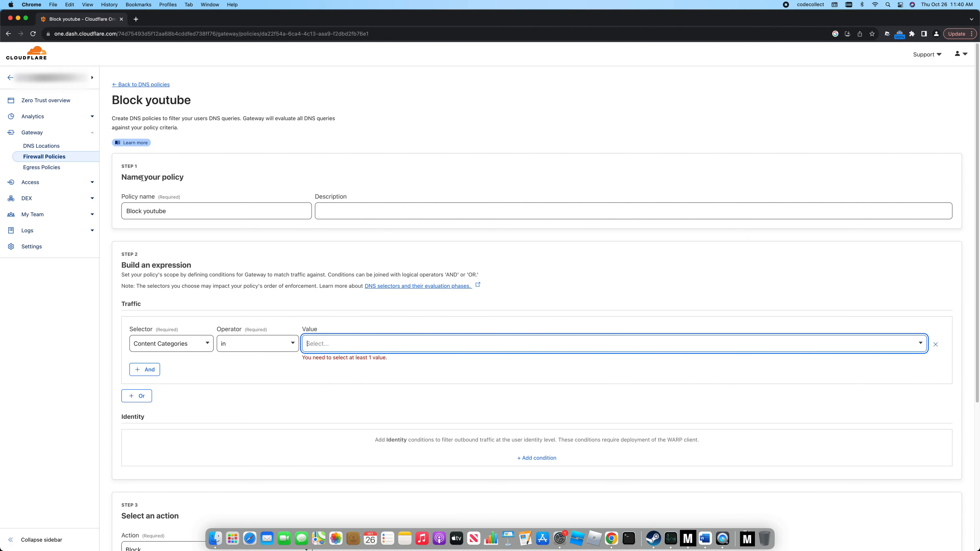